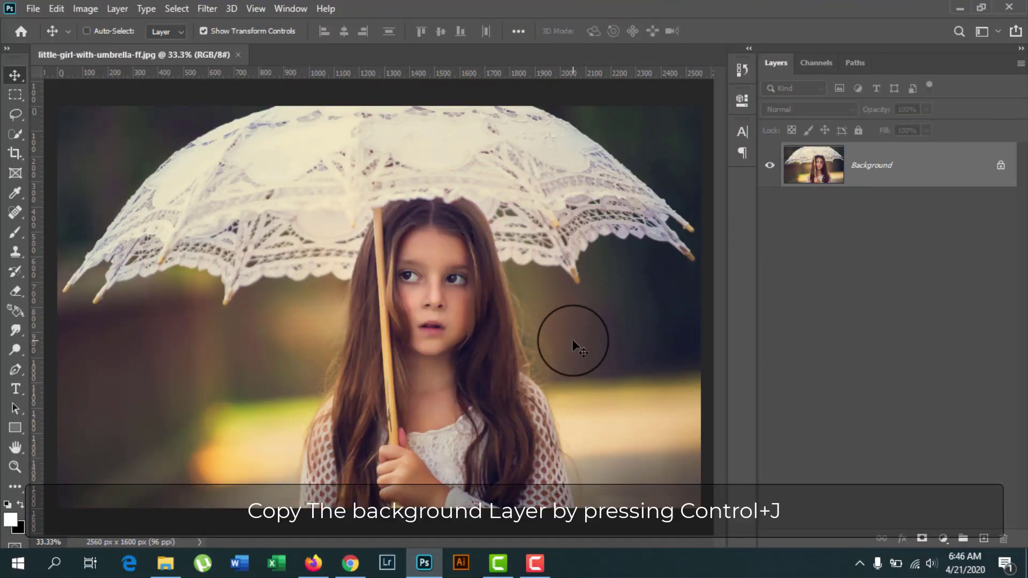
# Duplicate the Background as Layer 1, convert it to a smart object, and open Camera Raw Filter
pyautogui.hotkey('ctrl', 'j')
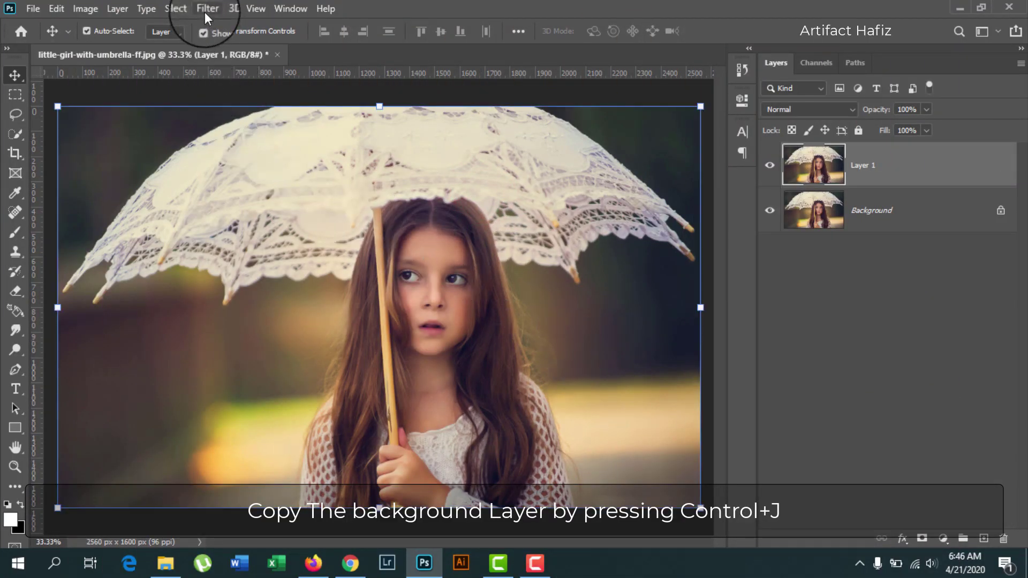
pyautogui.click(205, 12)
pyautogui.click(220, 46)
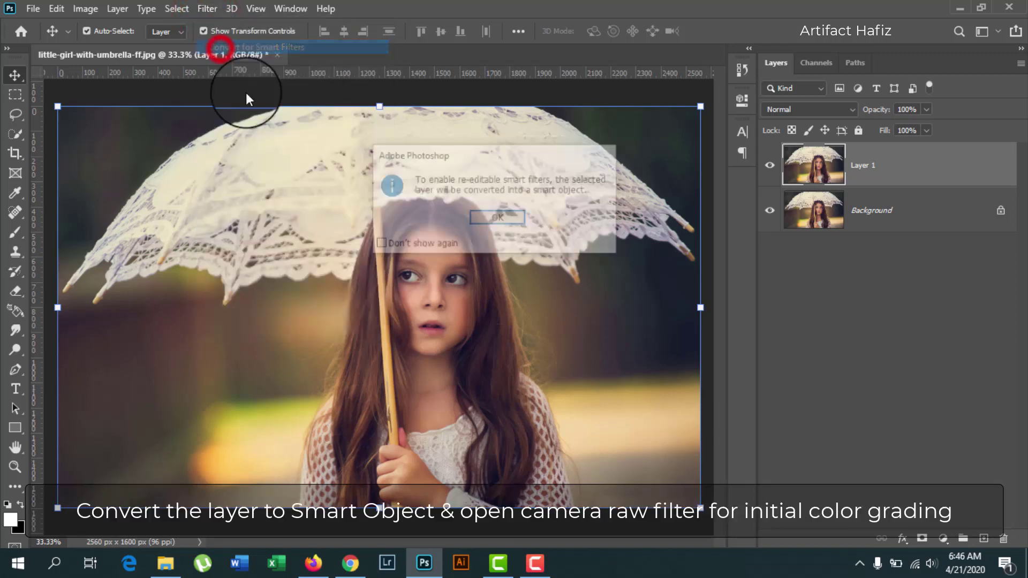
pyautogui.click(487, 220)
pyautogui.click(205, 8)
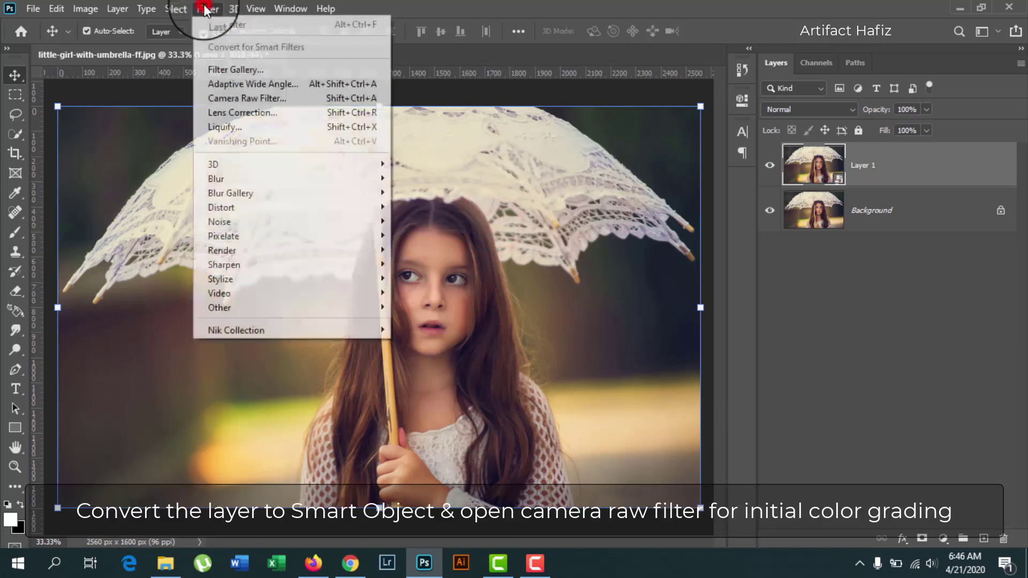
pyautogui.click(230, 99)
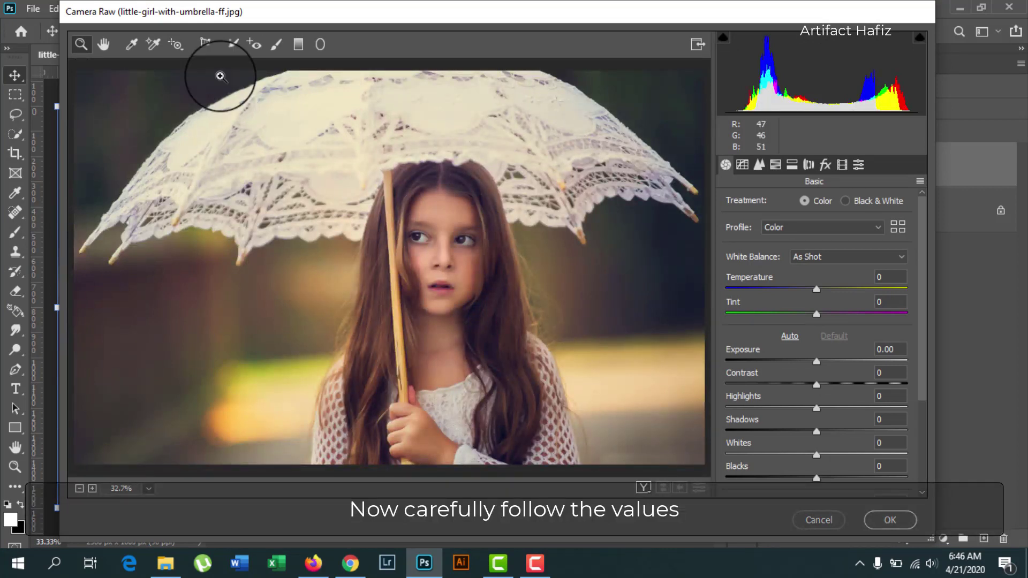
# Set Exposure -0.20, Highlights -23, Shadows +9, Whites +17 and Blacks -30
pyautogui.scroll(-1, 781, 305)
pyautogui.scroll(-2, 766, 335)
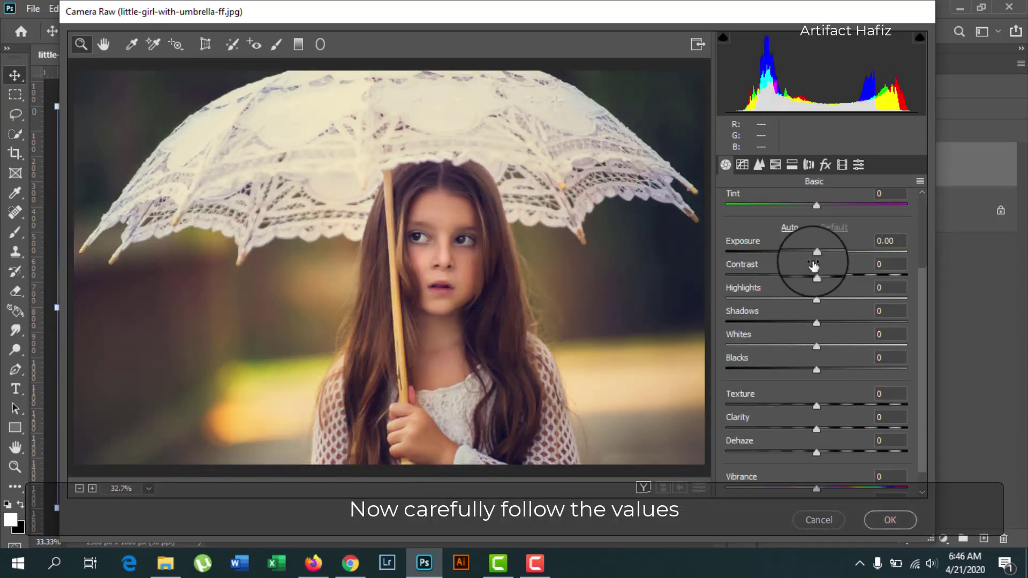
pyautogui.click(816, 254)
pyautogui.moveTo(816, 255); pyautogui.dragTo(811, 254)
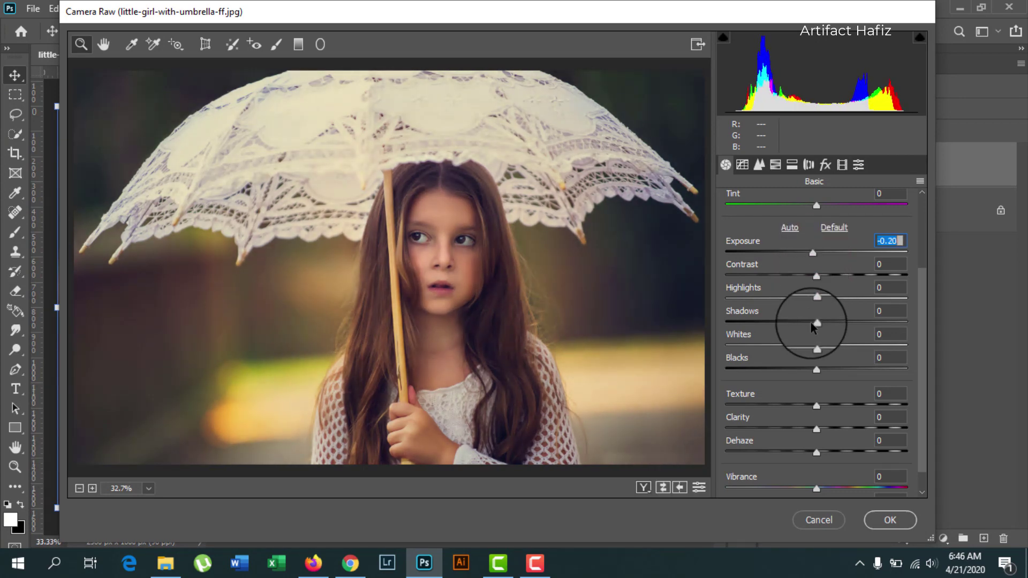
pyautogui.moveTo(814, 322); pyautogui.dragTo(825, 323)
pyautogui.moveTo(816, 369); pyautogui.dragTo(785, 378)
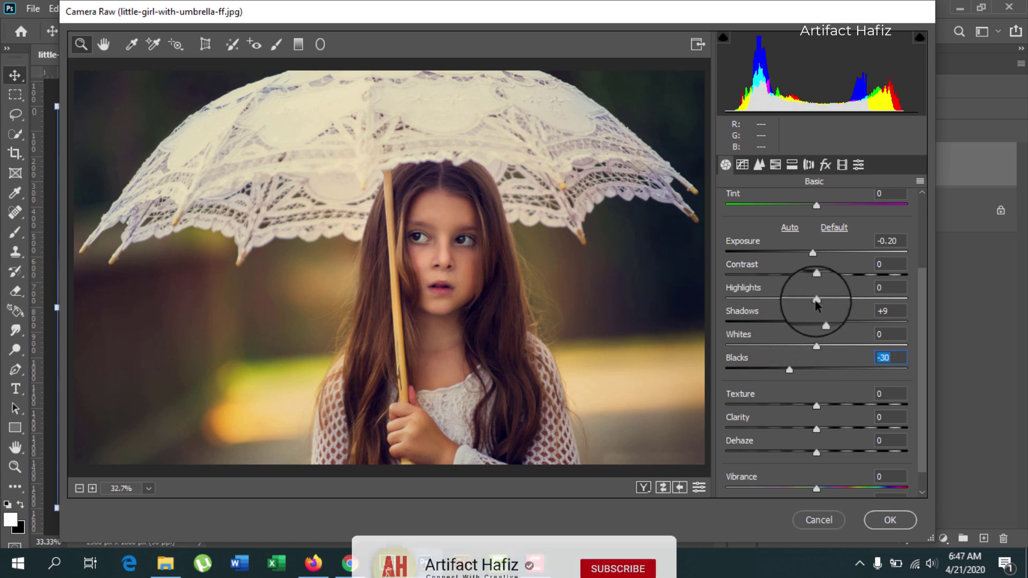
pyautogui.moveTo(812, 302); pyautogui.dragTo(801, 299)
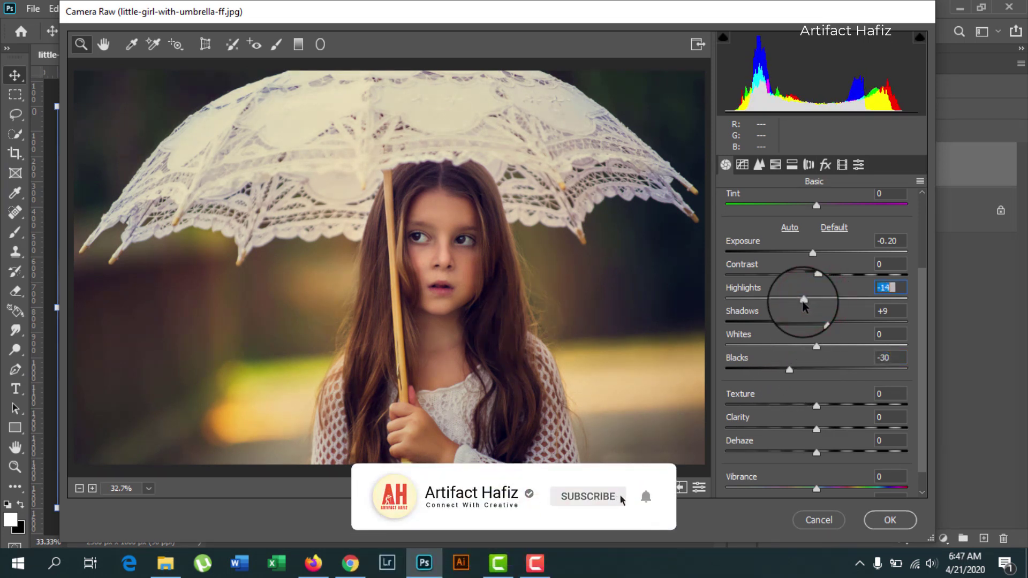
pyautogui.moveTo(817, 347); pyautogui.dragTo(831, 347)
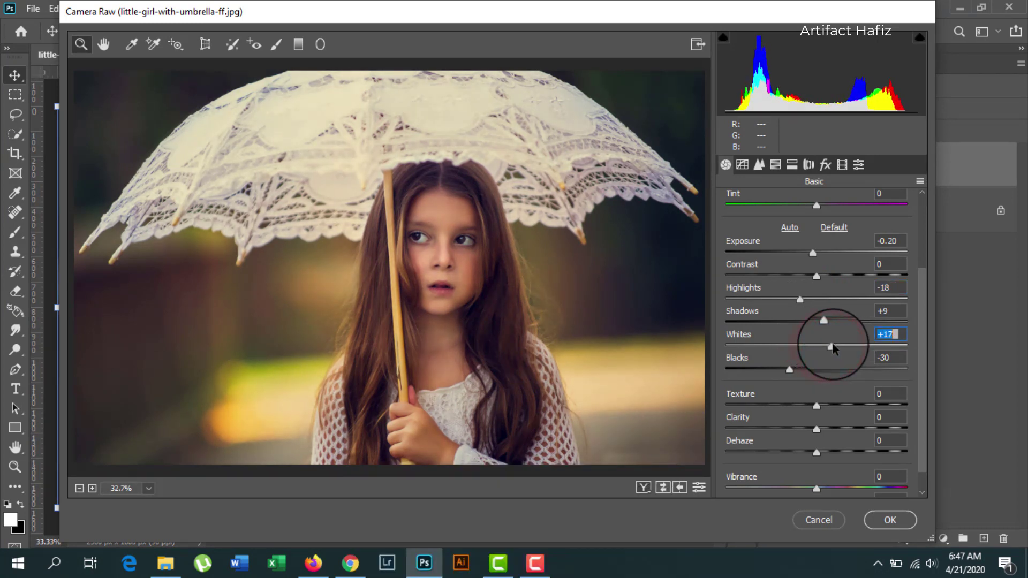
pyautogui.moveTo(800, 299); pyautogui.dragTo(794, 300)
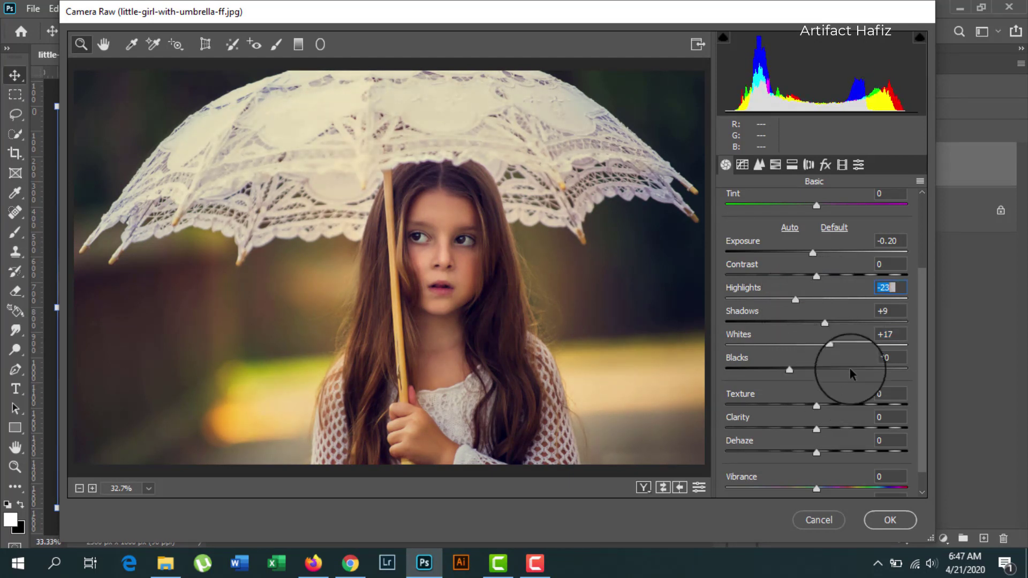
# Set Texture -5, Clarity +6 and Vibrance +16
pyautogui.scroll(-1, 855, 367)
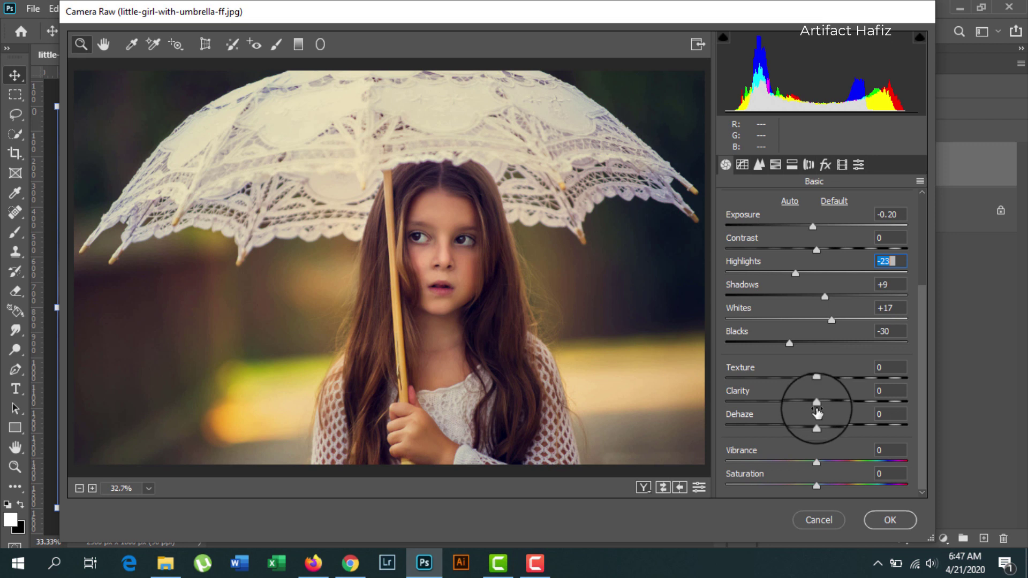
pyautogui.moveTo(816, 404)
pyautogui.mouseDown()
pyautogui.moveTo(833, 403)
pyautogui.moveTo(823, 404)
pyautogui.mouseUp()
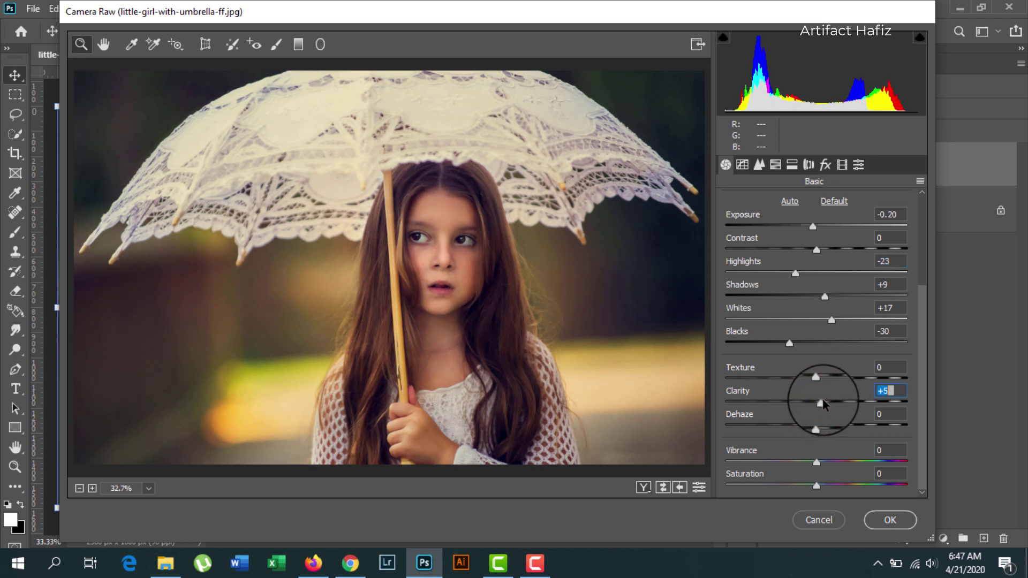
pyautogui.press('Up')
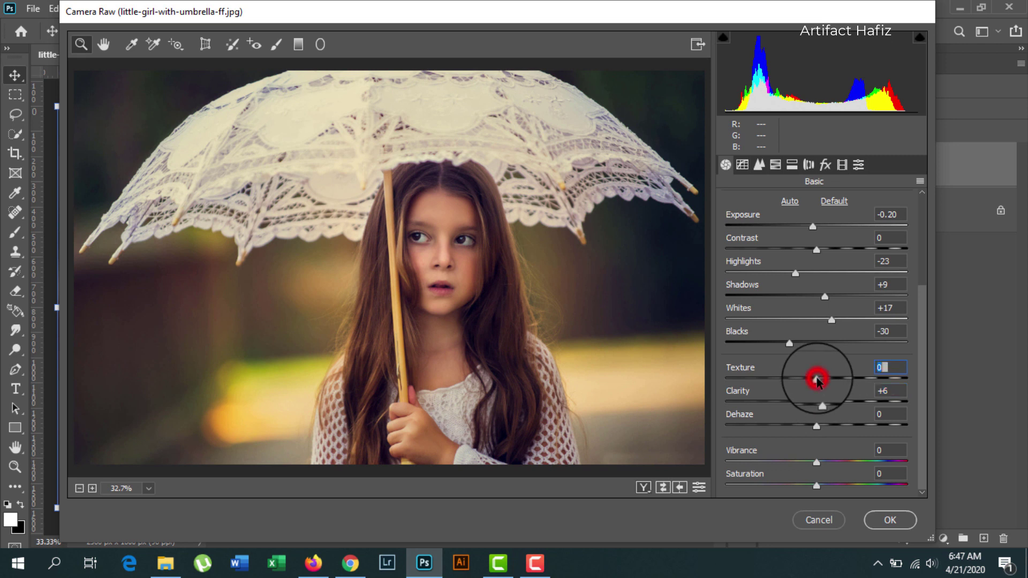
pyautogui.moveTo(817, 380); pyautogui.dragTo(808, 380)
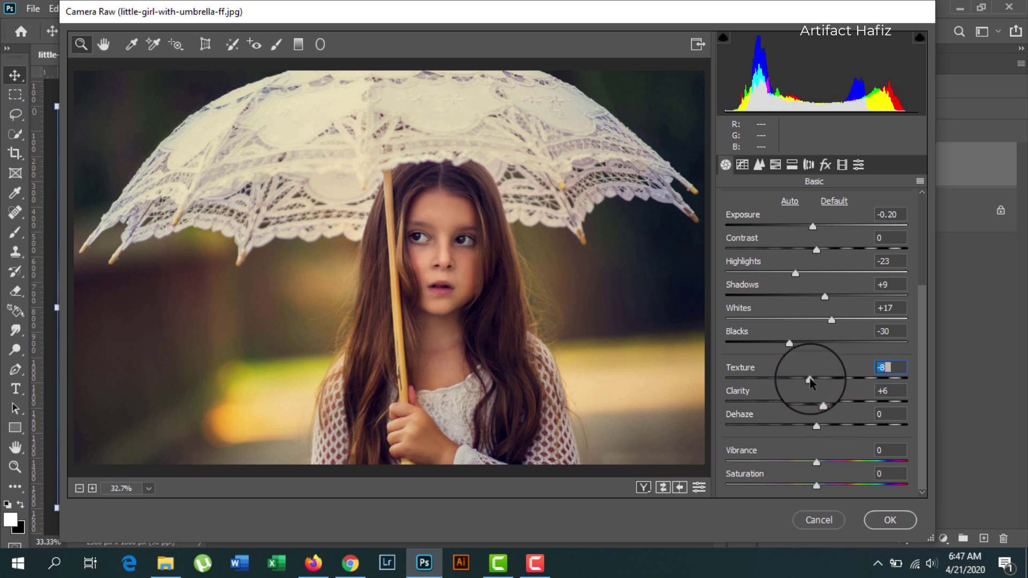
pyautogui.moveTo(810, 381); pyautogui.dragTo(812, 382)
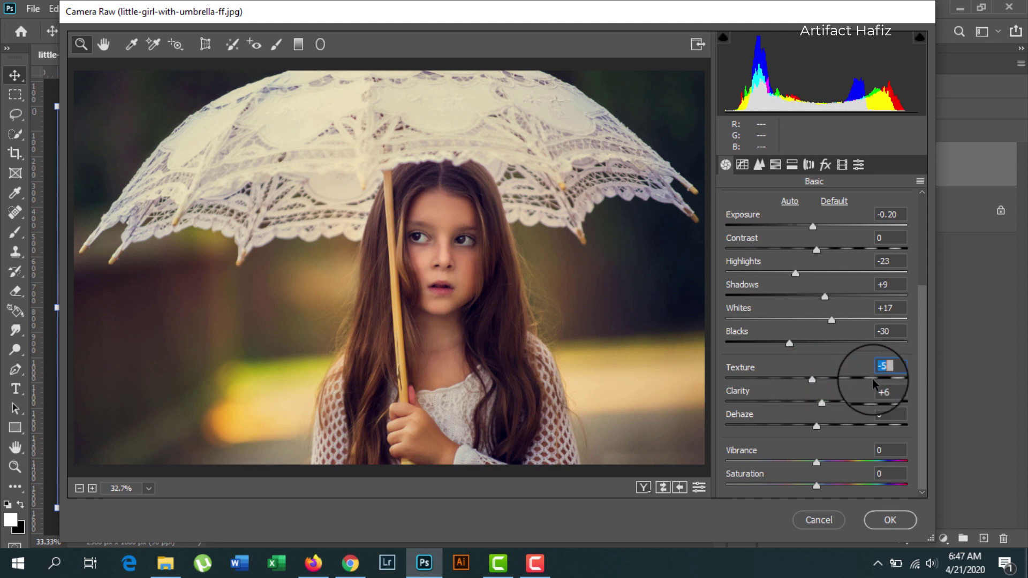
pyautogui.click(920, 351)
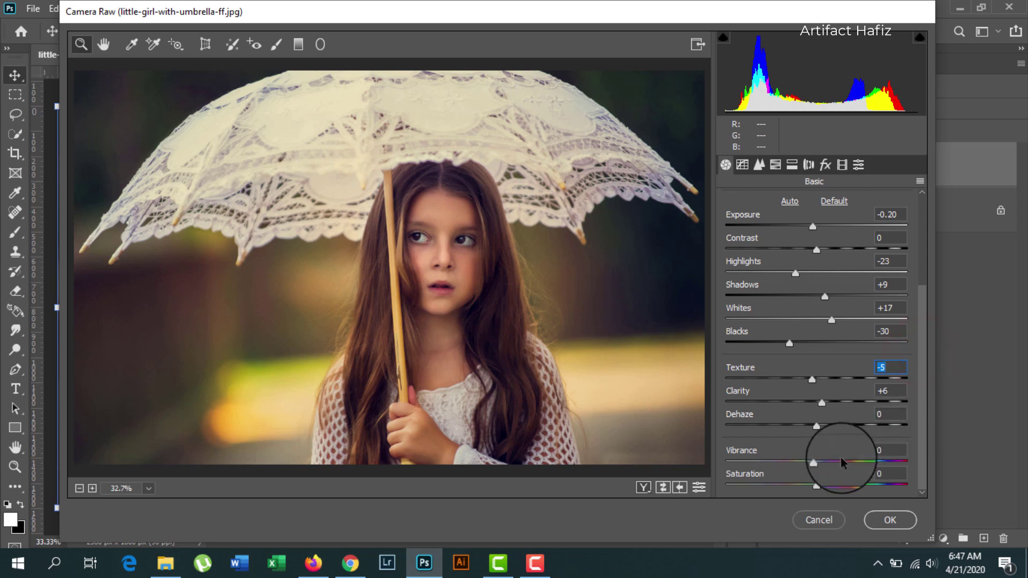
pyautogui.moveTo(815, 461); pyautogui.dragTo(829, 461)
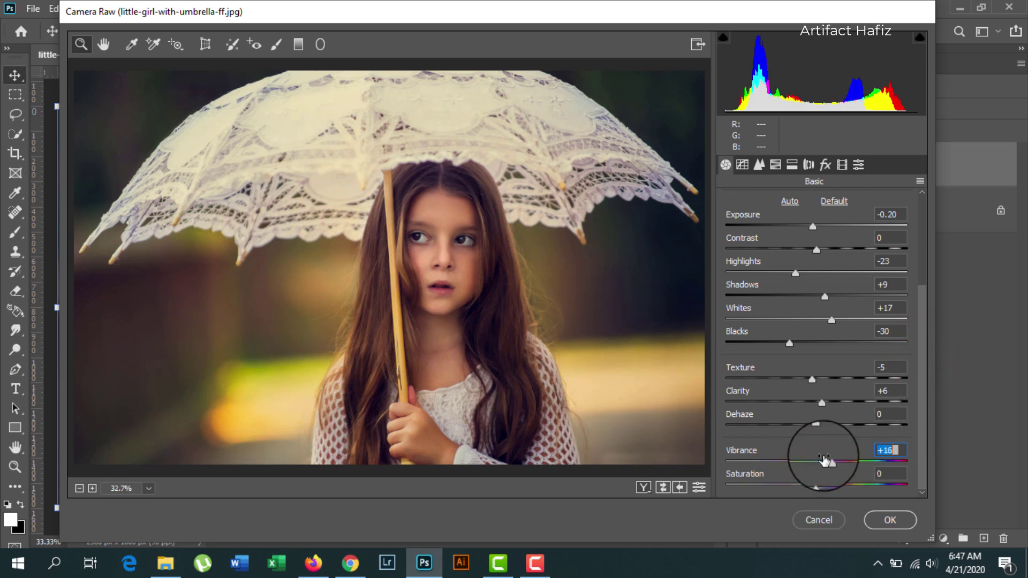
# In HSL Saturation, boost the reds and raise oranges to +9
pyautogui.click(775, 164)
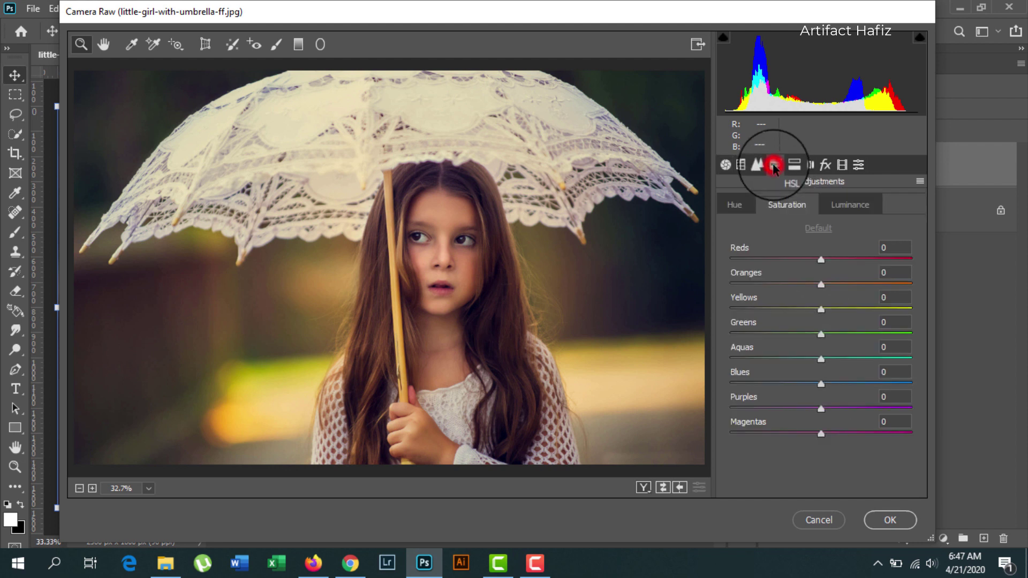
pyautogui.click(782, 204)
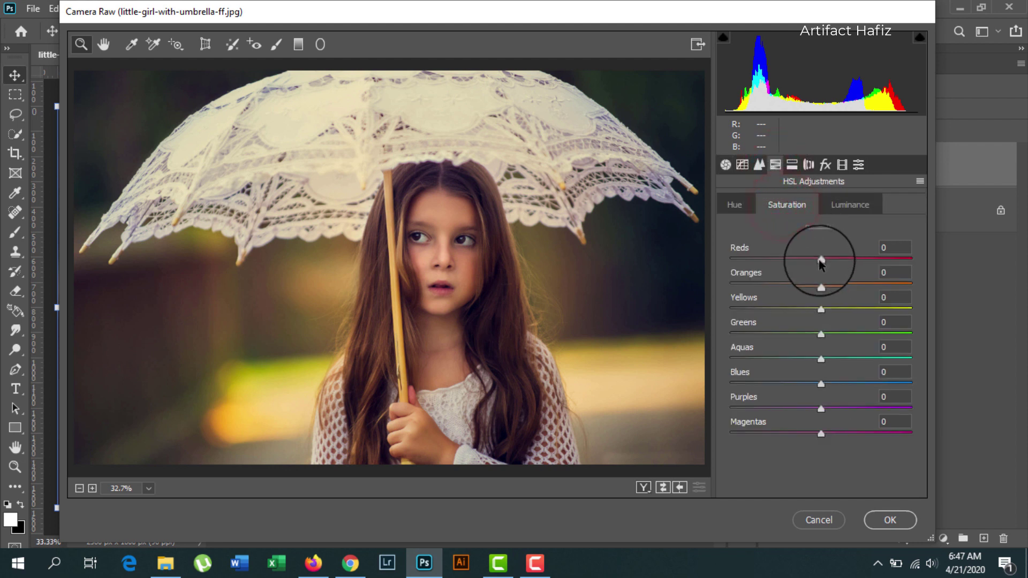
pyautogui.moveTo(821, 259)
pyautogui.mouseDown()
pyautogui.moveTo(858, 261)
pyautogui.moveTo(834, 269)
pyautogui.moveTo(841, 287)
pyautogui.moveTo(854, 286)
pyautogui.moveTo(800, 288)
pyautogui.moveTo(882, 309)
pyautogui.moveTo(741, 318)
pyautogui.moveTo(805, 322)
pyautogui.moveTo(794, 349)
pyautogui.moveTo(807, 347)
pyautogui.mouseUp()
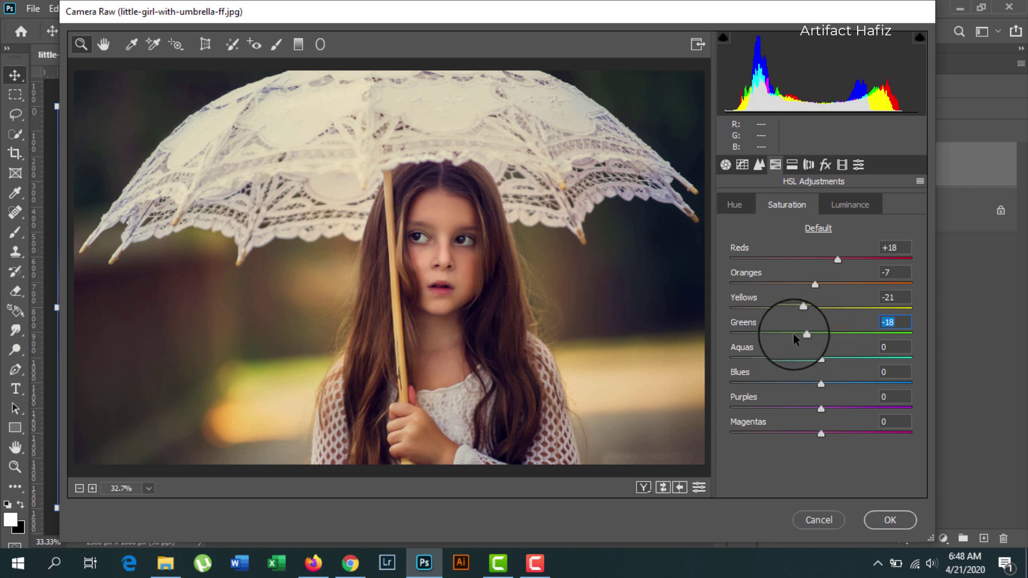
pyautogui.moveTo(814, 284); pyautogui.dragTo(831, 280)
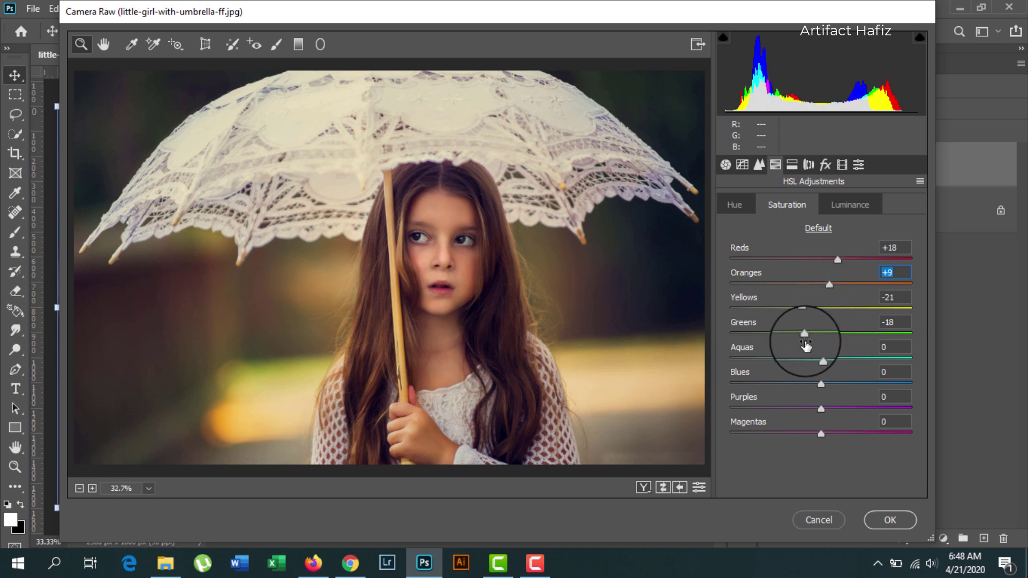
# Brighten orange luminance and set hues to Oranges -3, Yellows -22, Greens -29
pyautogui.click(853, 206)
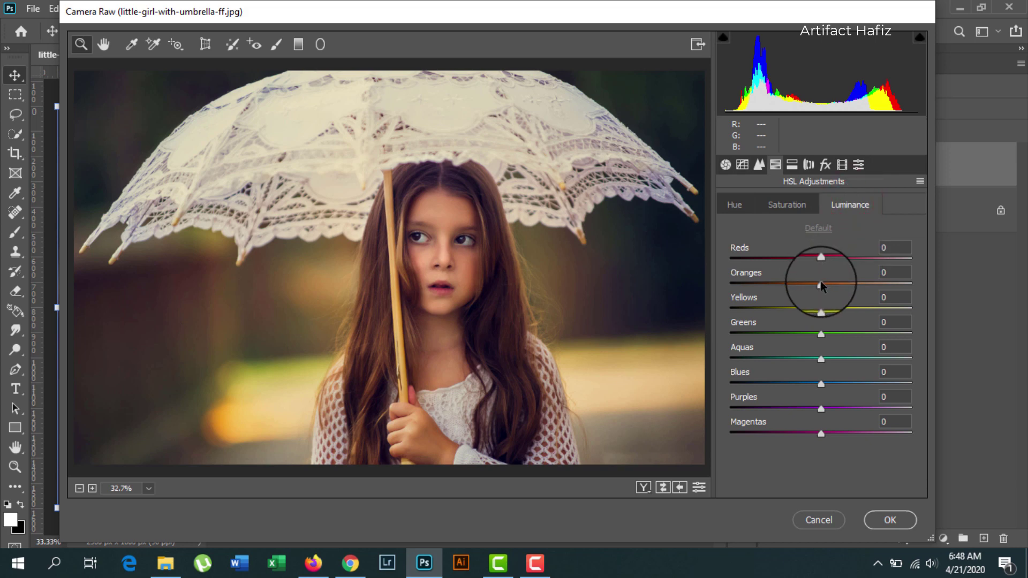
pyautogui.moveTo(821, 283)
pyautogui.mouseDown()
pyautogui.moveTo(870, 282)
pyautogui.moveTo(828, 282)
pyautogui.mouseUp()
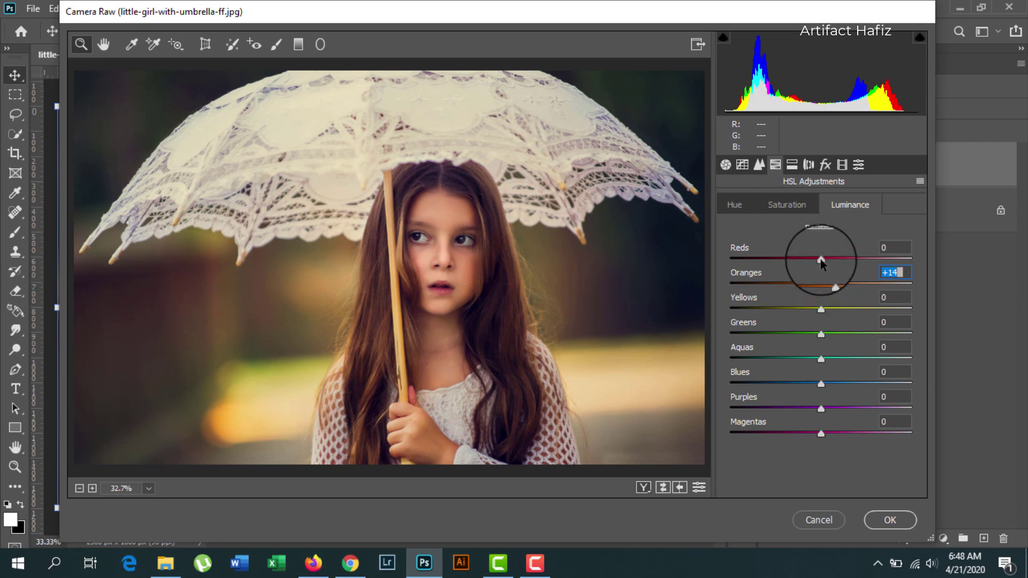
pyautogui.click(739, 204)
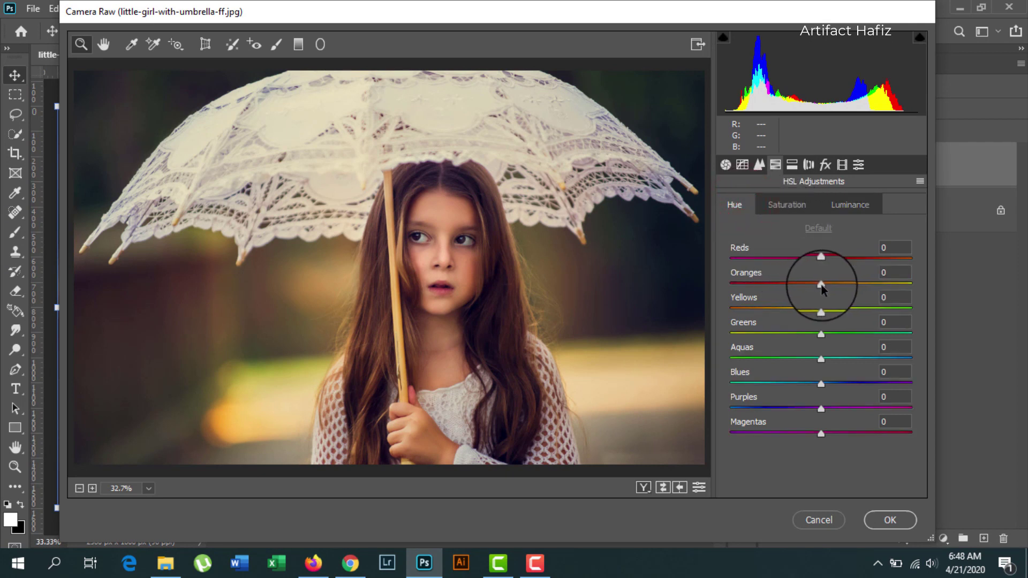
pyautogui.moveTo(820, 284)
pyautogui.mouseDown()
pyautogui.moveTo(802, 284)
pyautogui.moveTo(815, 285)
pyautogui.mouseUp()
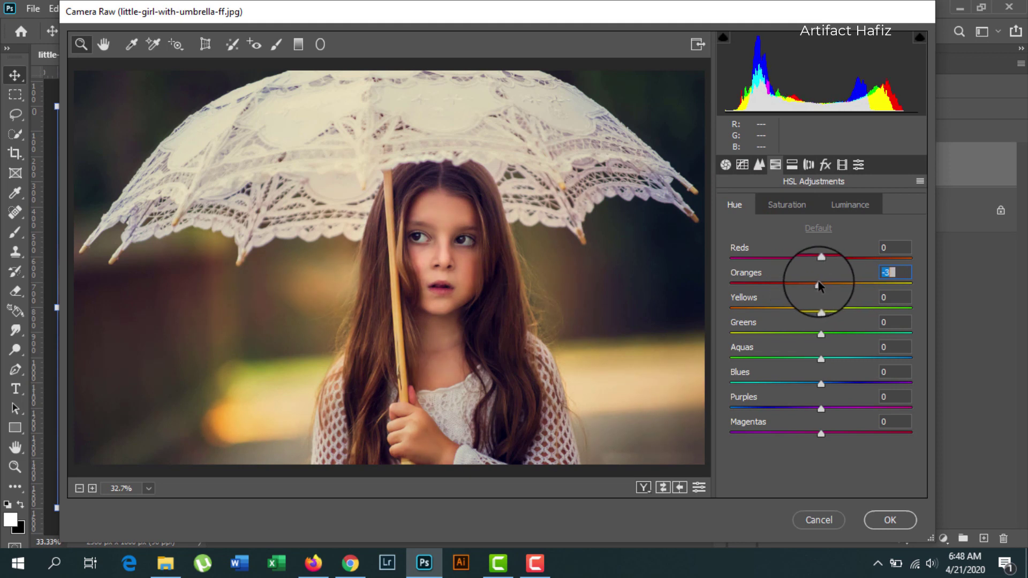
pyautogui.moveTo(821, 310)
pyautogui.mouseDown()
pyautogui.moveTo(788, 314)
pyautogui.moveTo(867, 312)
pyautogui.mouseUp()
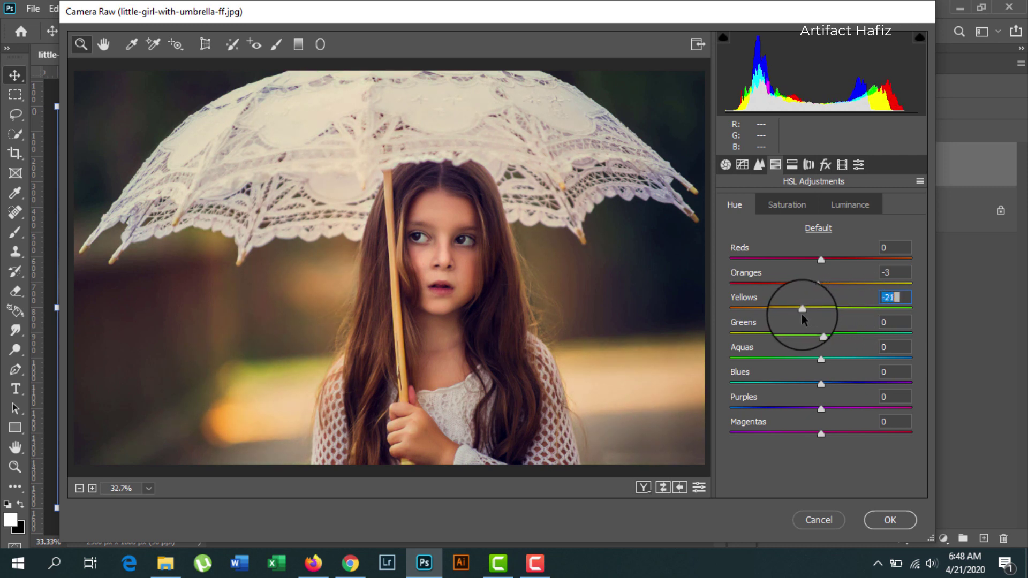
pyautogui.moveTo(802, 316); pyautogui.dragTo(818, 333)
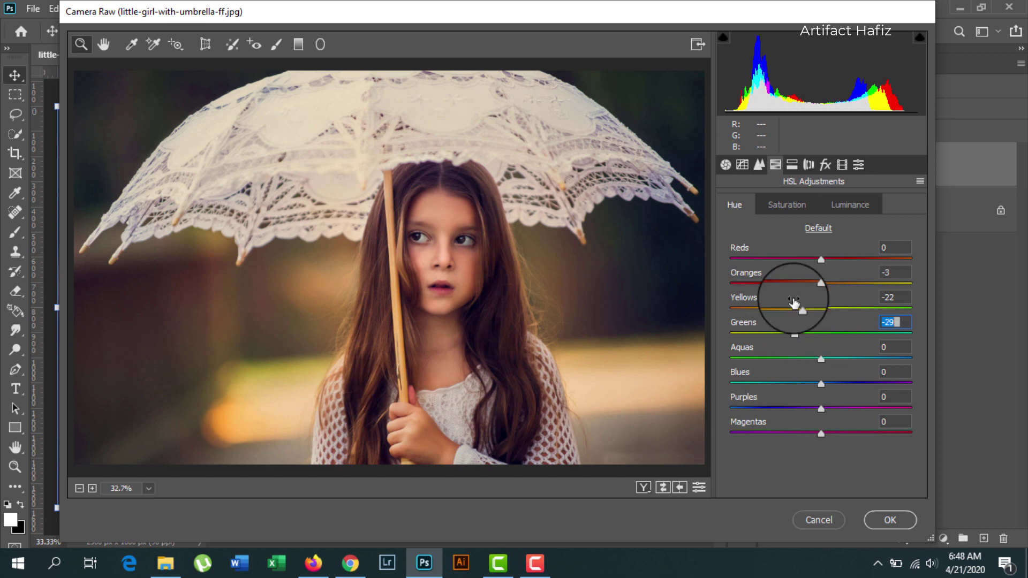
pyautogui.click(792, 164)
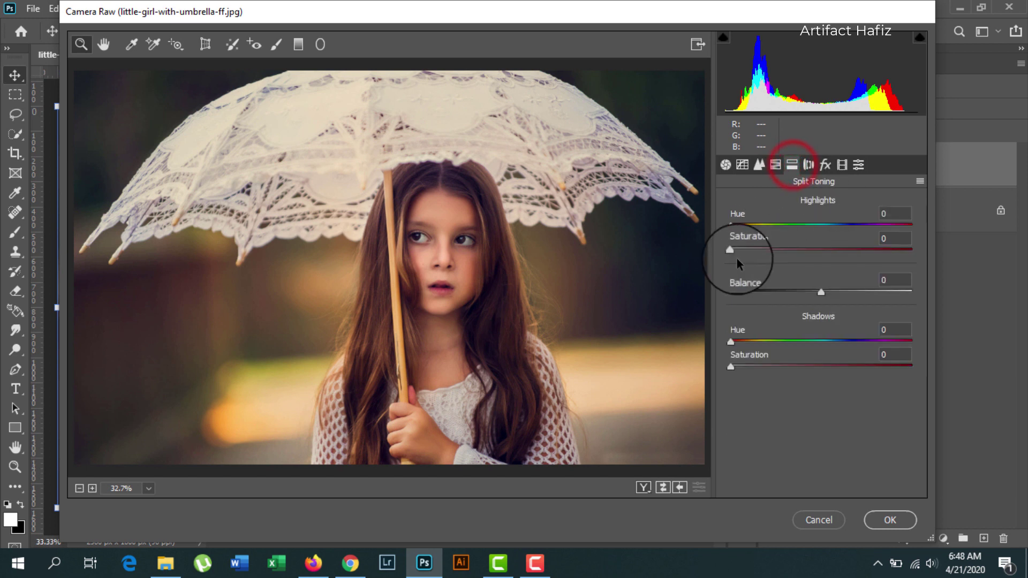
# Tint highlights at Hue 36, Saturation 5 and shadows blue at Hue 227, Saturation 13
pyautogui.moveTo(780, 257); pyautogui.dragTo(812, 252)
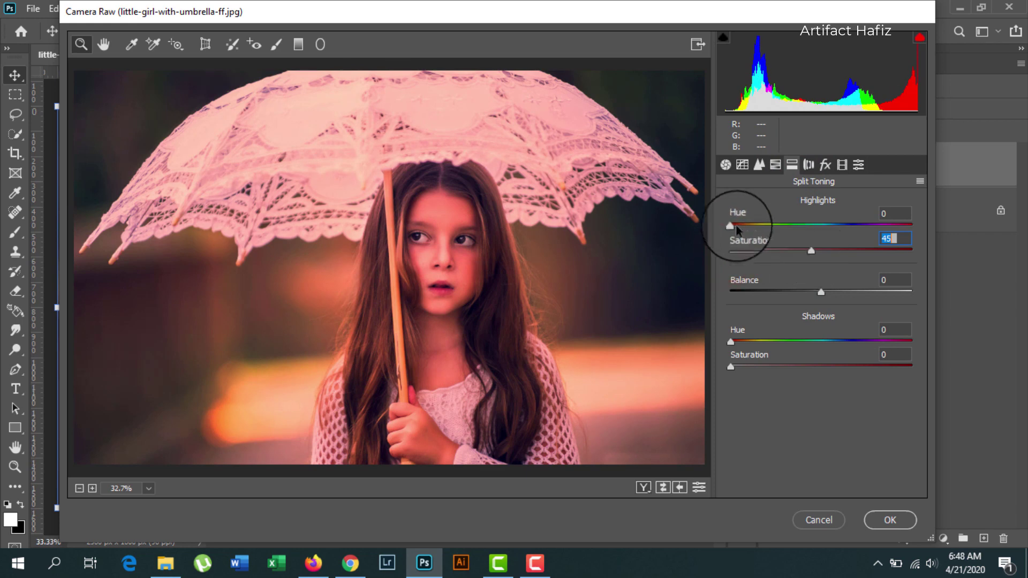
pyautogui.moveTo(731, 225)
pyautogui.mouseDown()
pyautogui.moveTo(791, 227)
pyautogui.moveTo(748, 234)
pyautogui.mouseUp()
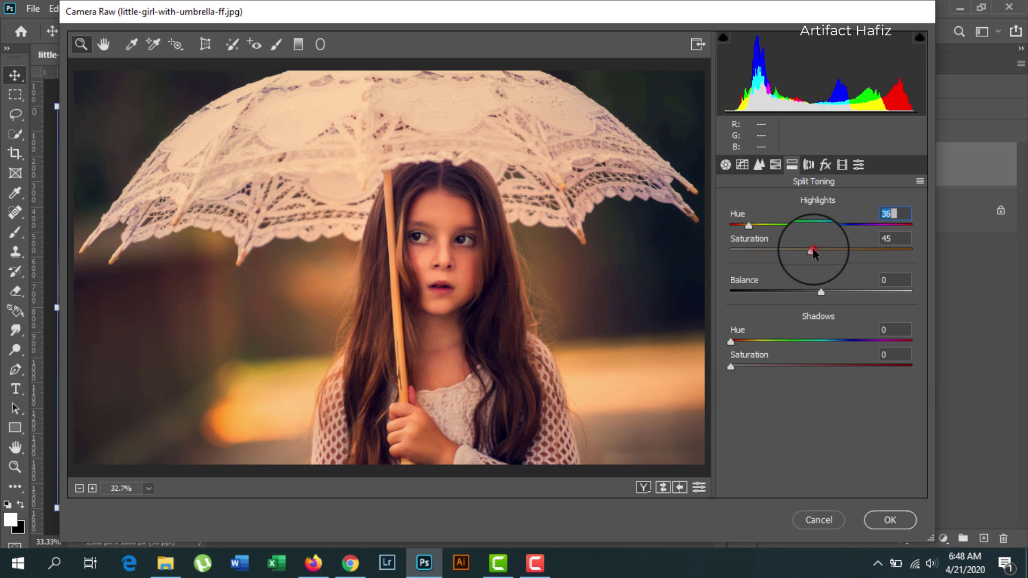
pyautogui.moveTo(812, 250); pyautogui.dragTo(739, 252)
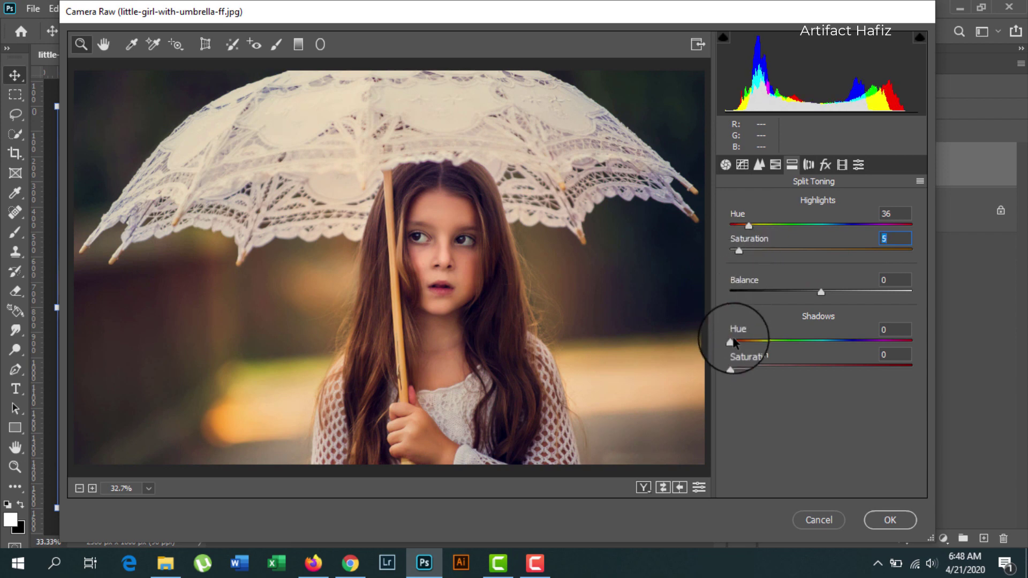
pyautogui.moveTo(845, 366); pyautogui.dragTo(856, 366)
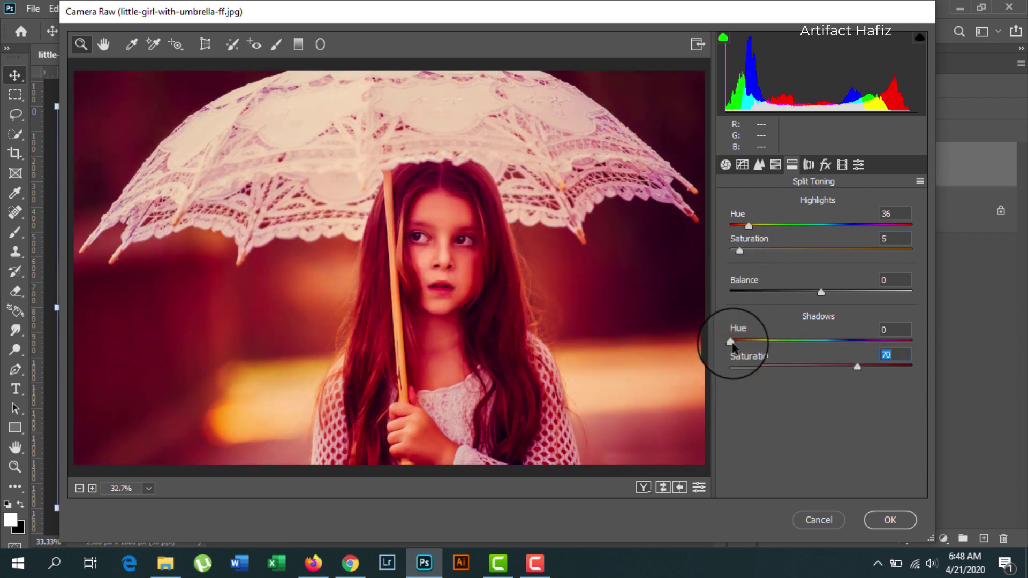
pyautogui.moveTo(731, 343)
pyautogui.mouseDown()
pyautogui.moveTo(854, 327)
pyautogui.moveTo(820, 336)
pyautogui.moveTo(846, 338)
pyautogui.mouseUp()
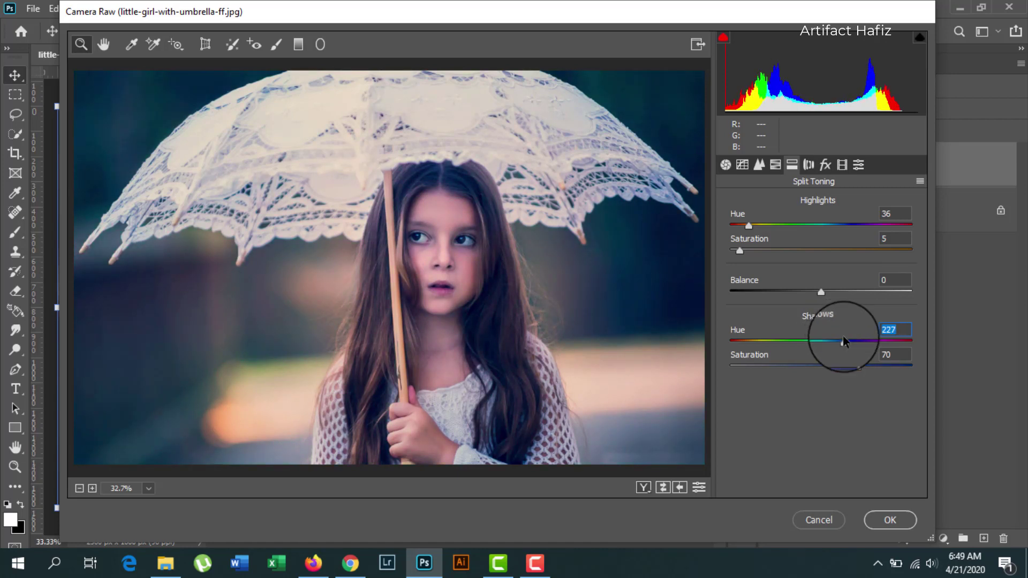
pyautogui.moveTo(859, 370)
pyautogui.mouseDown()
pyautogui.moveTo(708, 364)
pyautogui.moveTo(772, 357)
pyautogui.mouseUp()
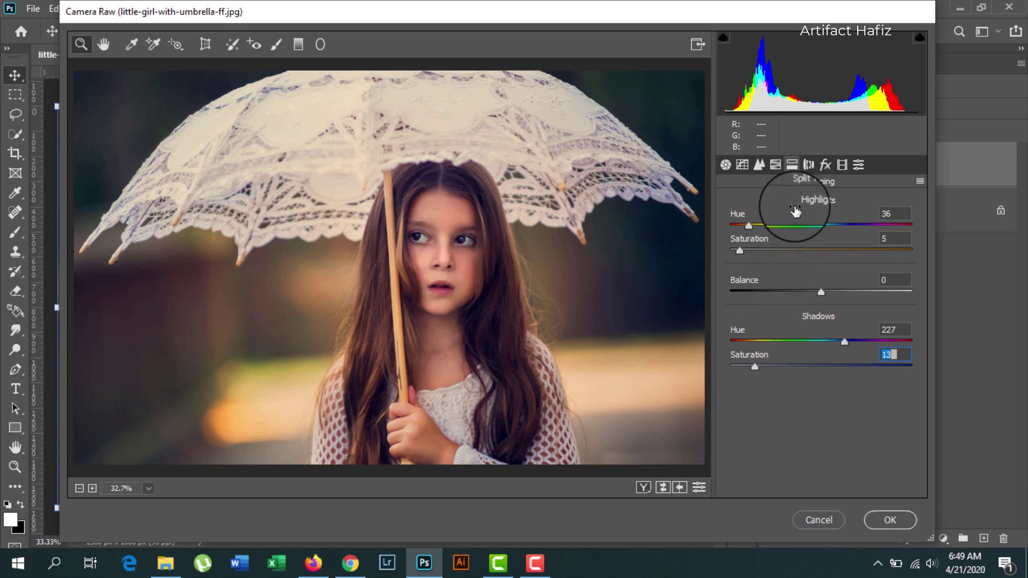
# In Detail, set Sharpening Amount to 11 and Luminance noise reduction to about 4
pyautogui.click(759, 164)
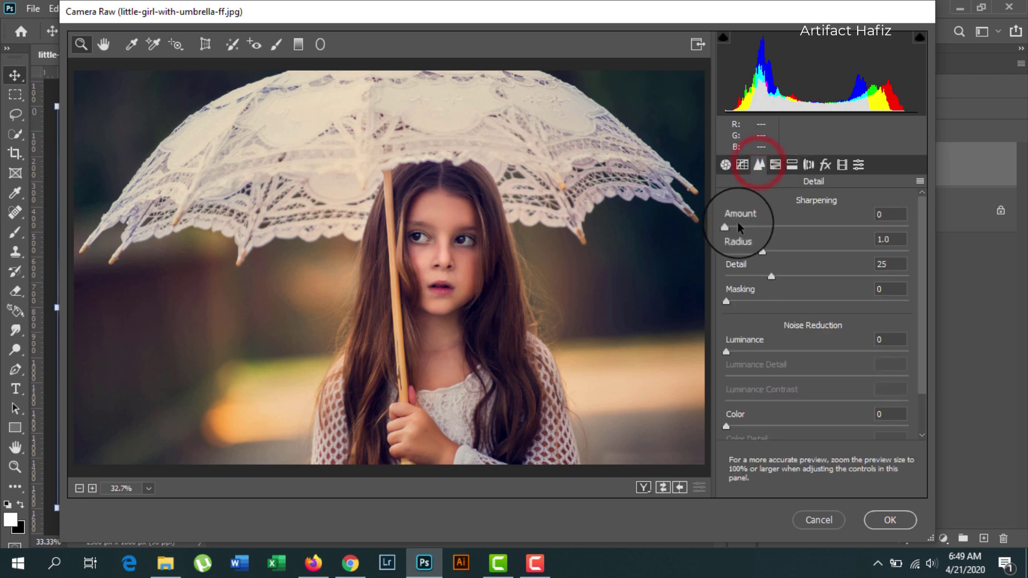
pyautogui.moveTo(726, 227); pyautogui.dragTo(741, 228)
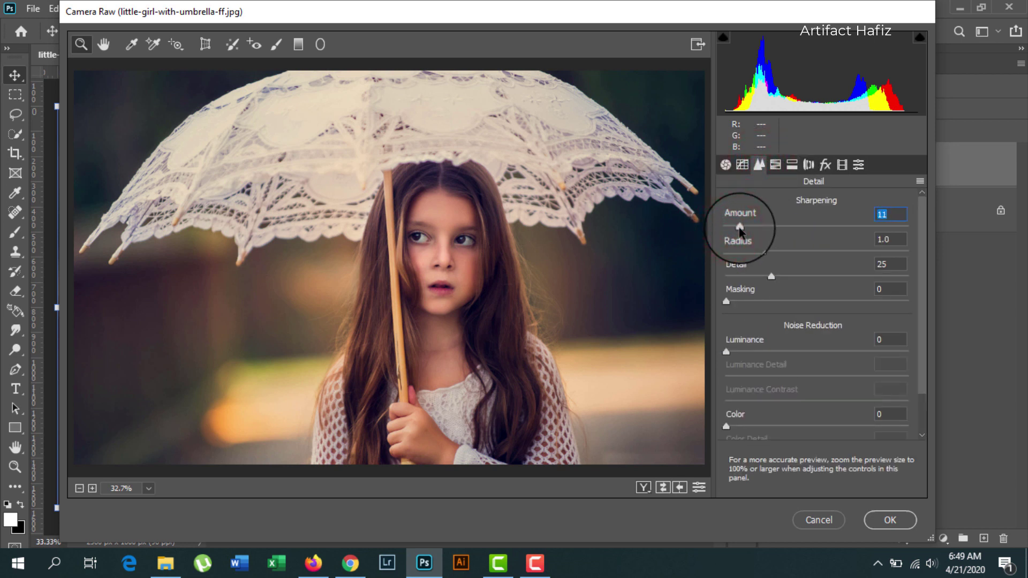
pyautogui.moveTo(726, 351); pyautogui.dragTo(736, 354)
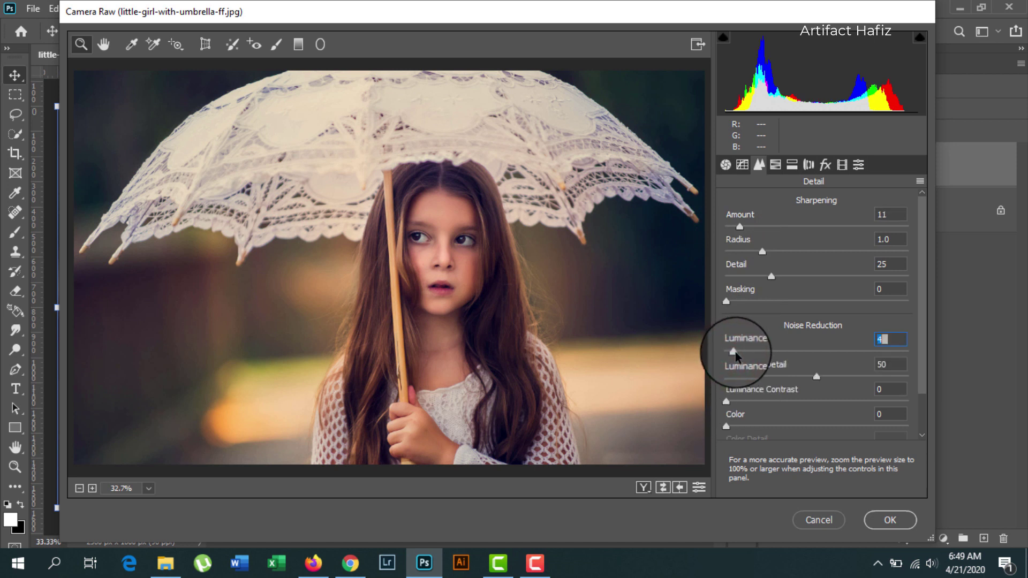
# Make a custom point curve: black point raised to output 6, points at 67 and 134
pyautogui.click(742, 164)
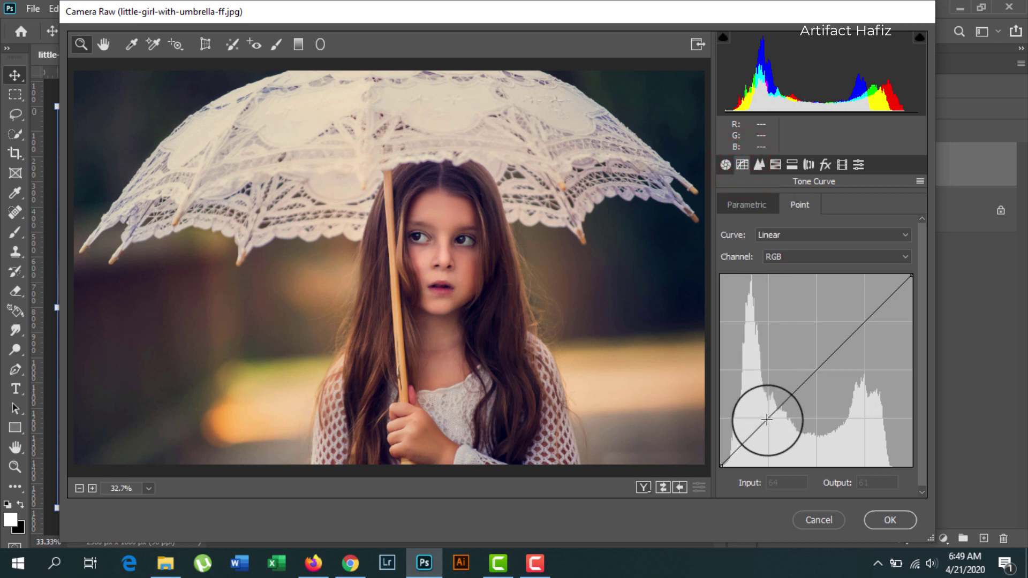
pyautogui.moveTo(723, 465); pyautogui.dragTo(714, 461)
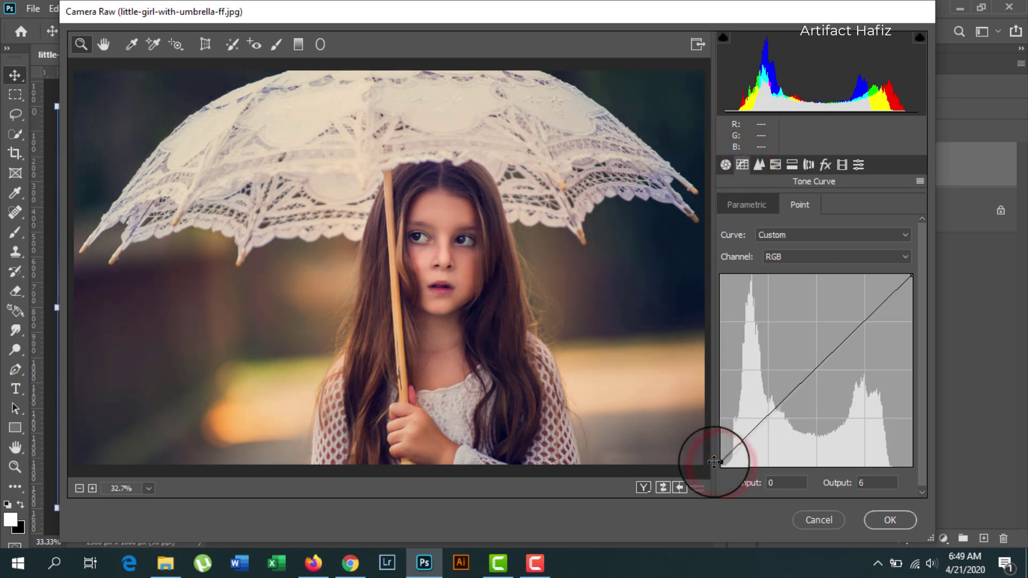
pyautogui.click(770, 416)
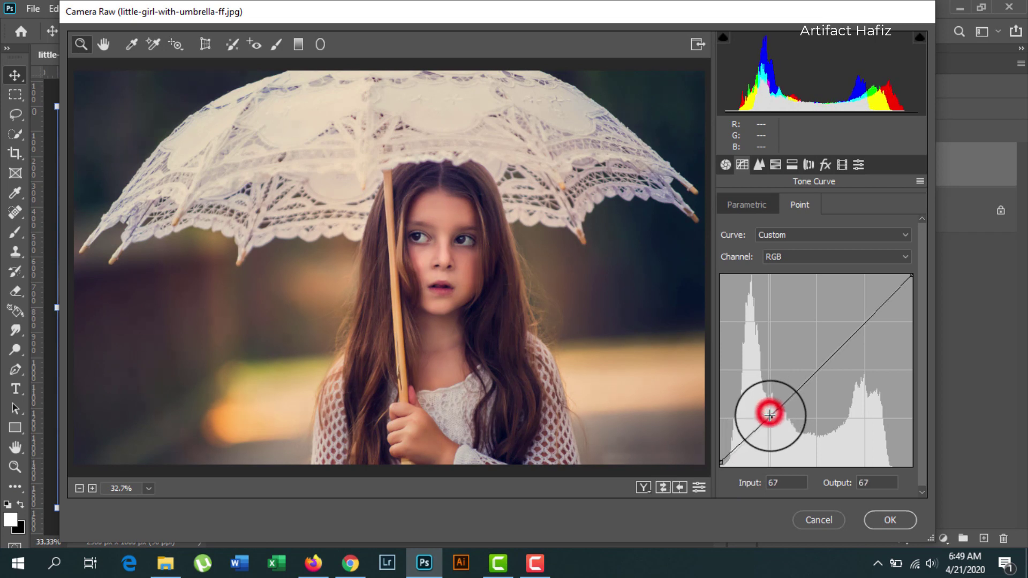
pyautogui.click(820, 365)
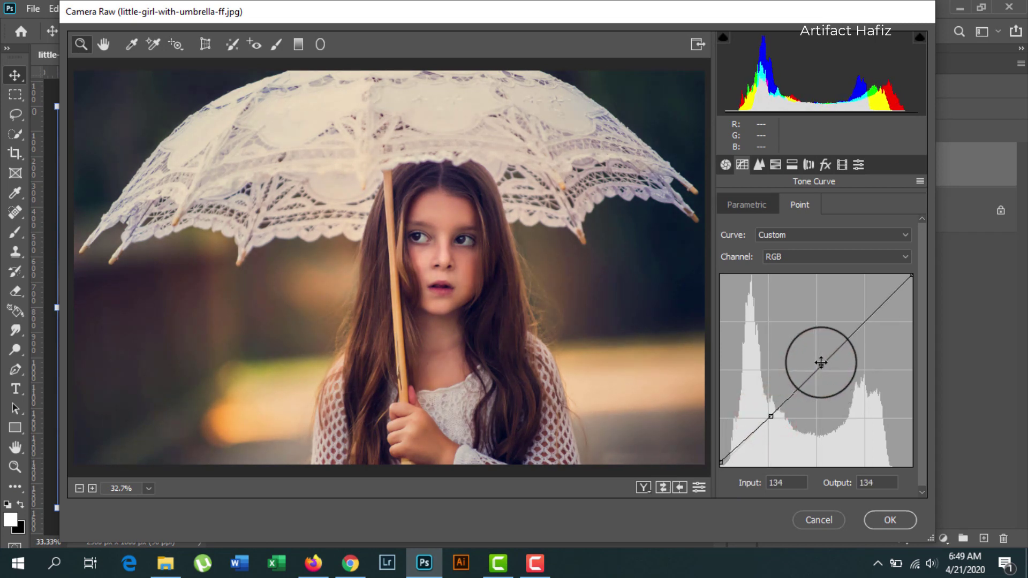
# Set calibration hues Red -4, Green -7, Blue -8 and apply the Camera Raw grade
pyautogui.click(843, 165)
pyautogui.moveTo(821, 305)
pyautogui.mouseDown()
pyautogui.moveTo(791, 316)
pyautogui.moveTo(816, 310)
pyautogui.mouseUp()
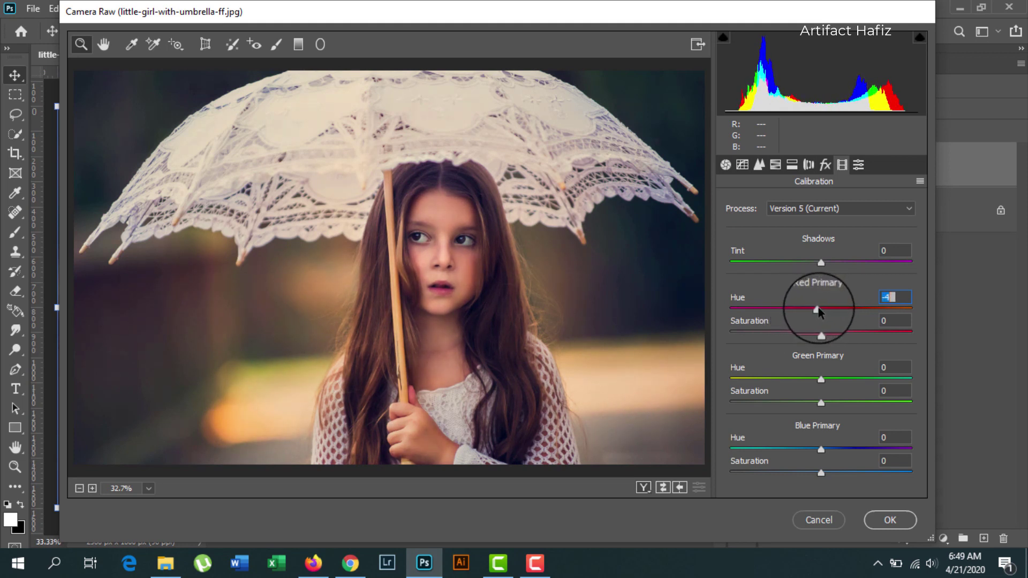
pyautogui.moveTo(821, 379)
pyautogui.mouseDown()
pyautogui.moveTo(855, 380)
pyautogui.moveTo(795, 381)
pyautogui.moveTo(818, 382)
pyautogui.mouseUp()
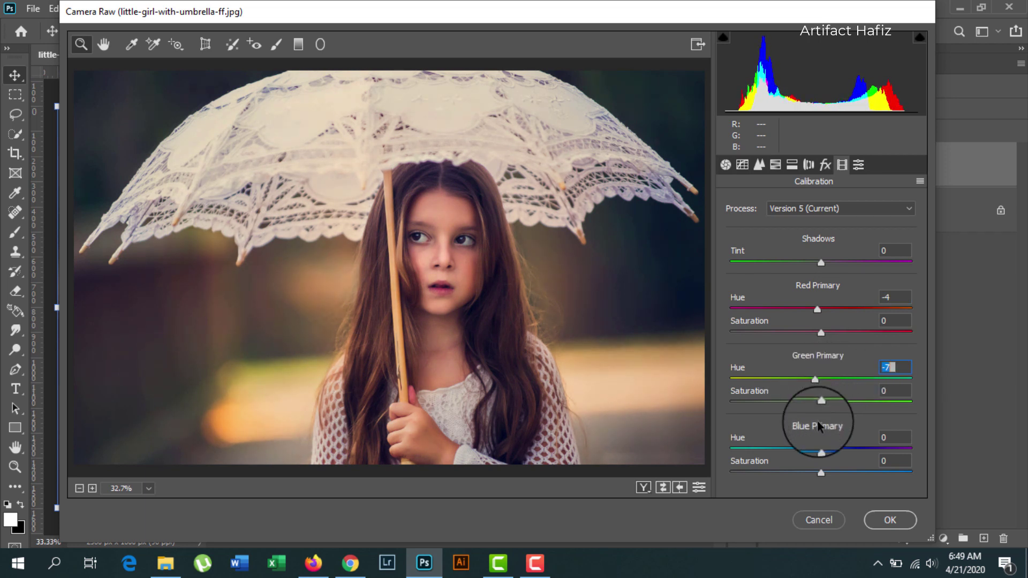
pyautogui.moveTo(822, 449); pyautogui.dragTo(819, 449)
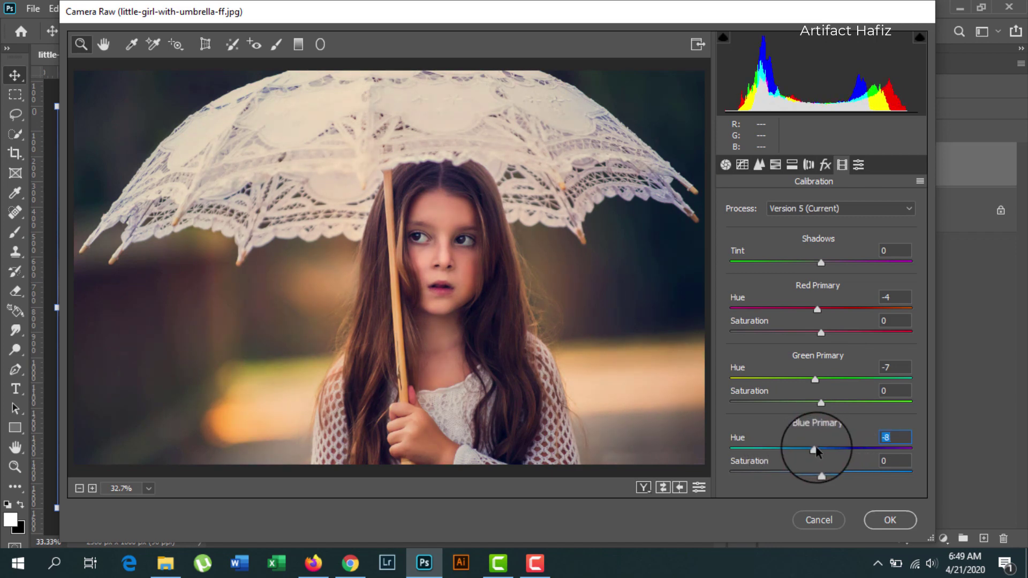
pyautogui.click(888, 519)
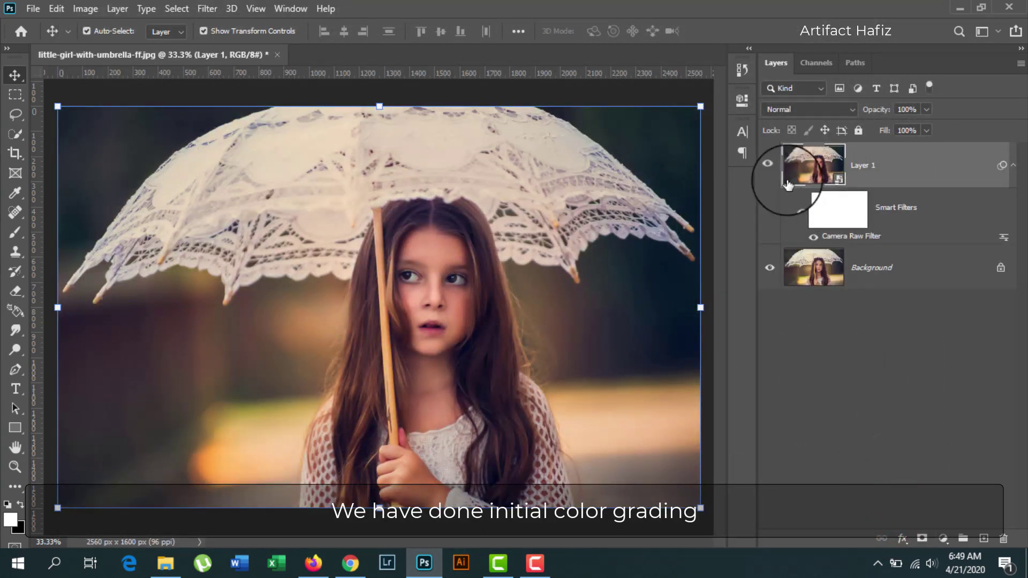
# Add a Color Lookup adjustment layer using the Soft_Warming.look 3DLUT file
pyautogui.click(769, 166)
pyautogui.click(927, 171)
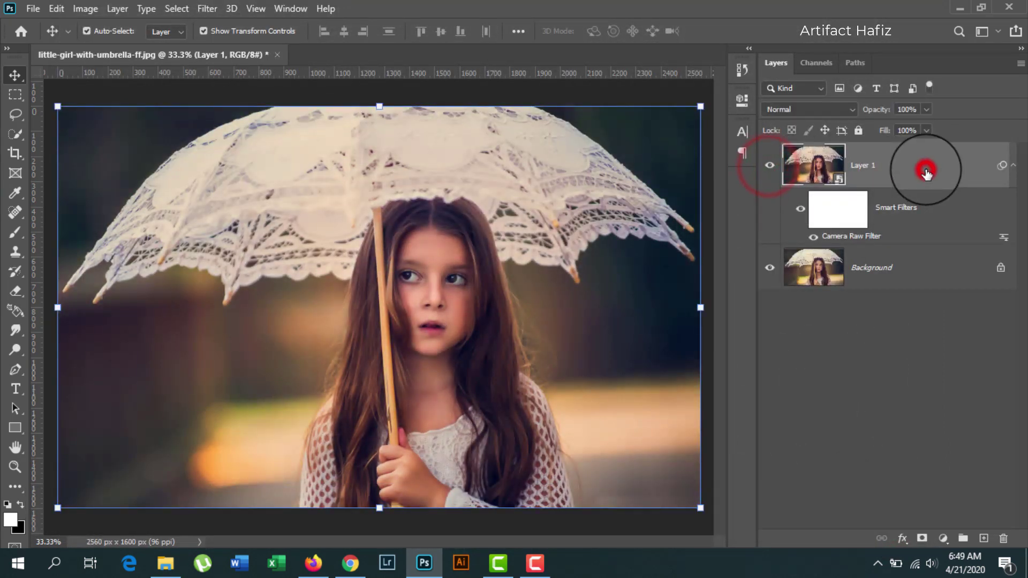
pyautogui.click(943, 538)
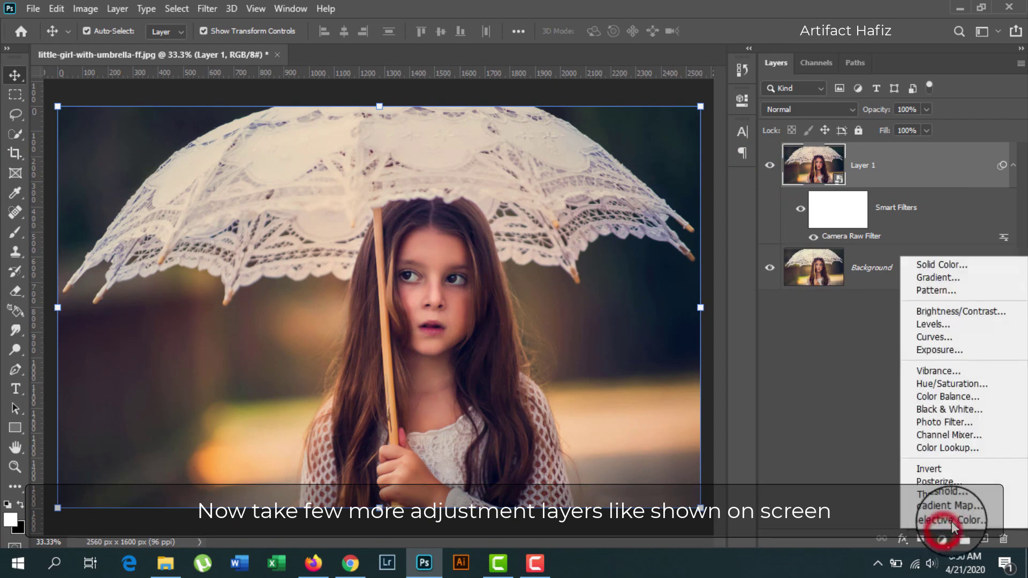
pyautogui.click(952, 448)
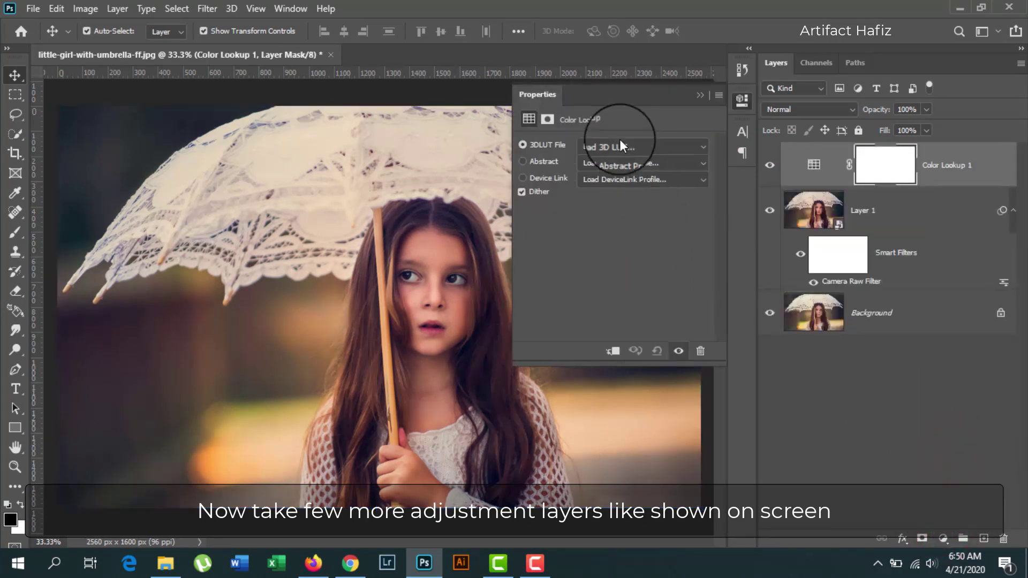
pyautogui.click(621, 146)
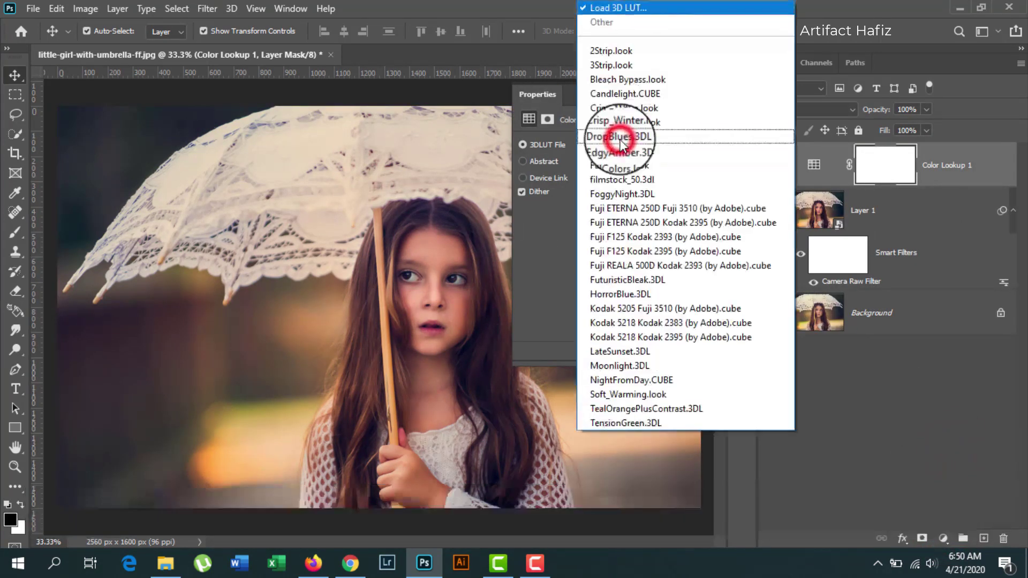
pyautogui.click(644, 397)
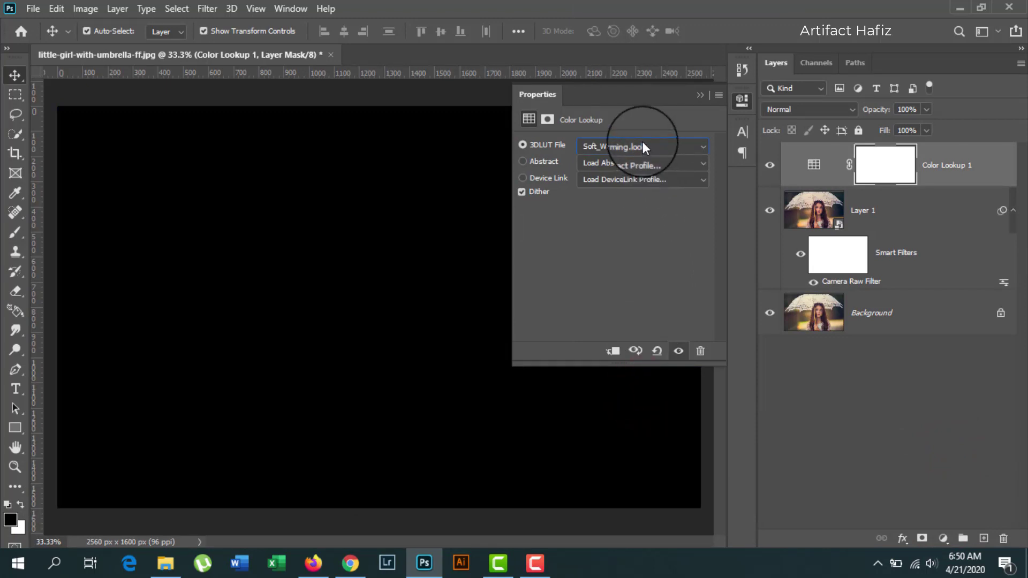
pyautogui.click(643, 146)
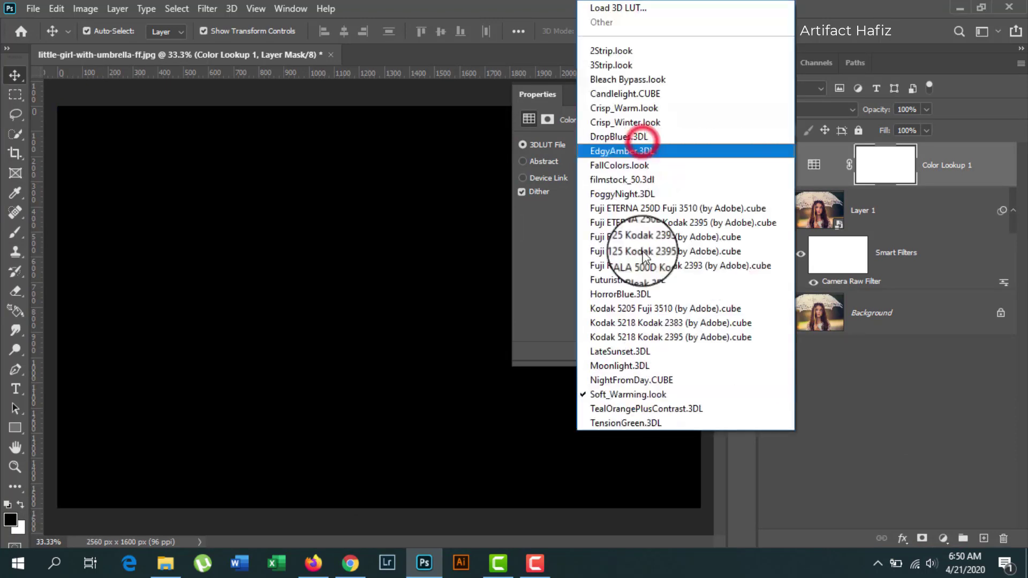
pyautogui.click(647, 394)
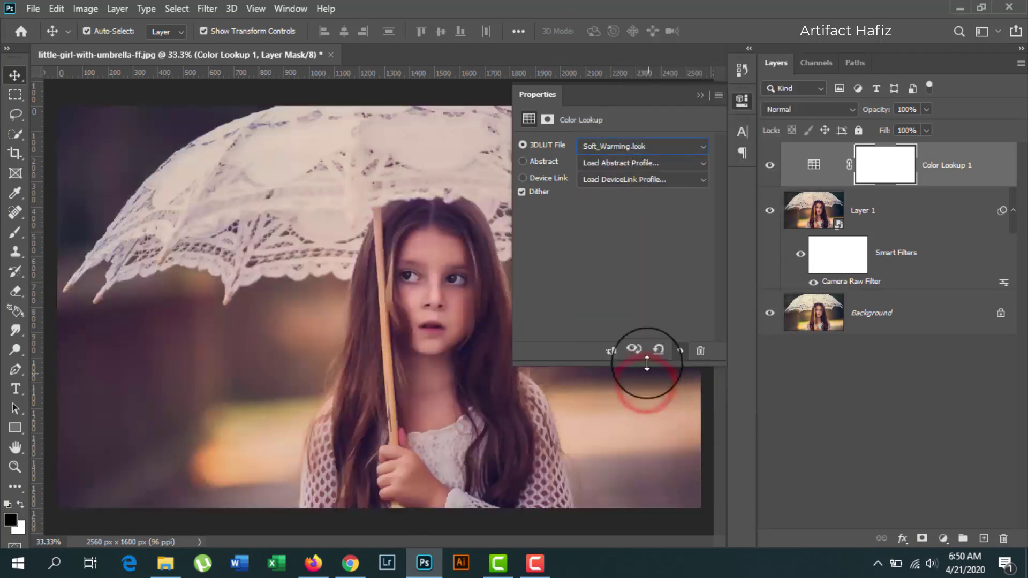
pyautogui.click(649, 142)
pyautogui.click(638, 392)
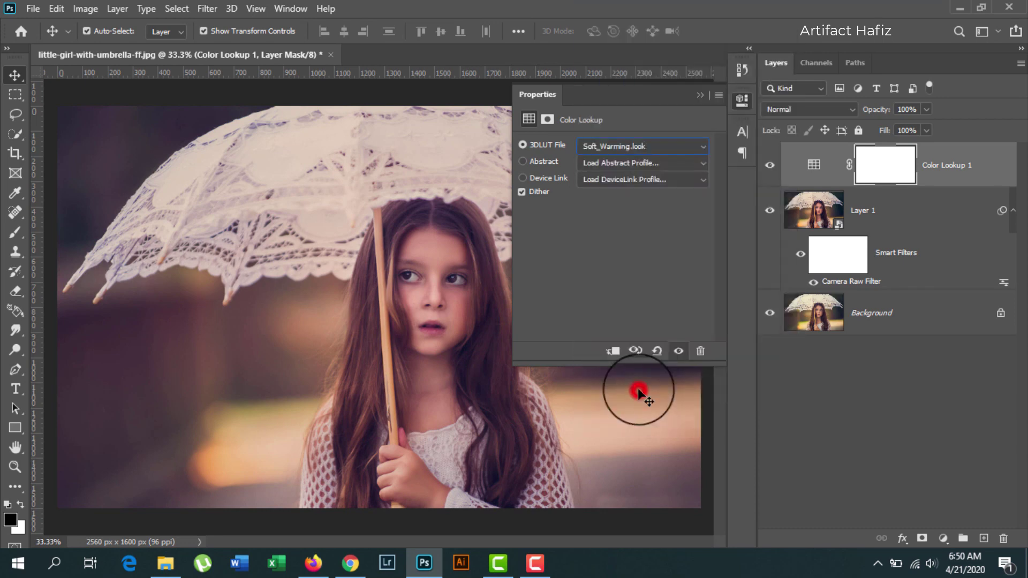
pyautogui.click(700, 95)
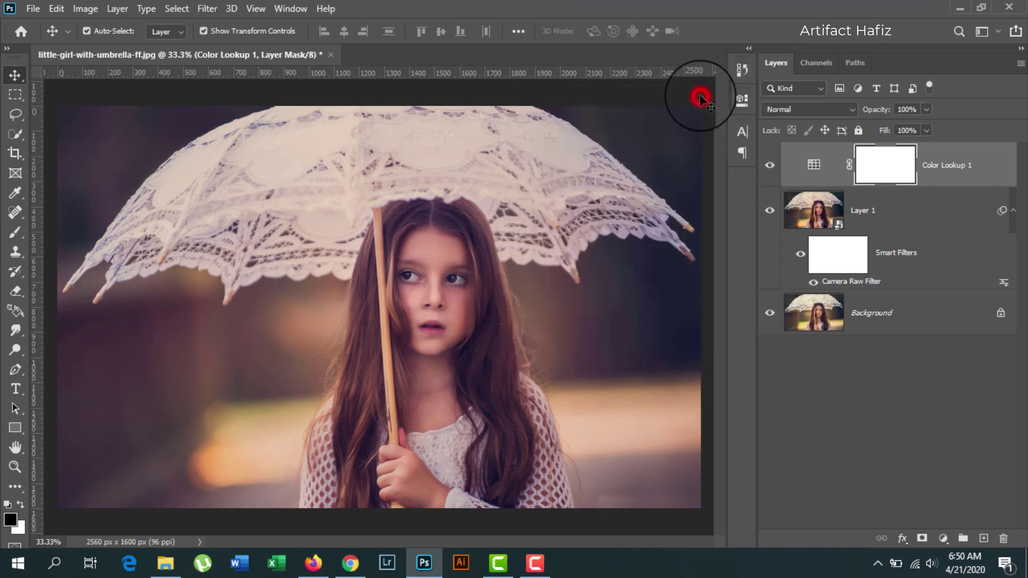
# Lower the Color Lookup 1 layer's opacity to 46%
pyautogui.click(770, 166)
pyautogui.click(770, 166)
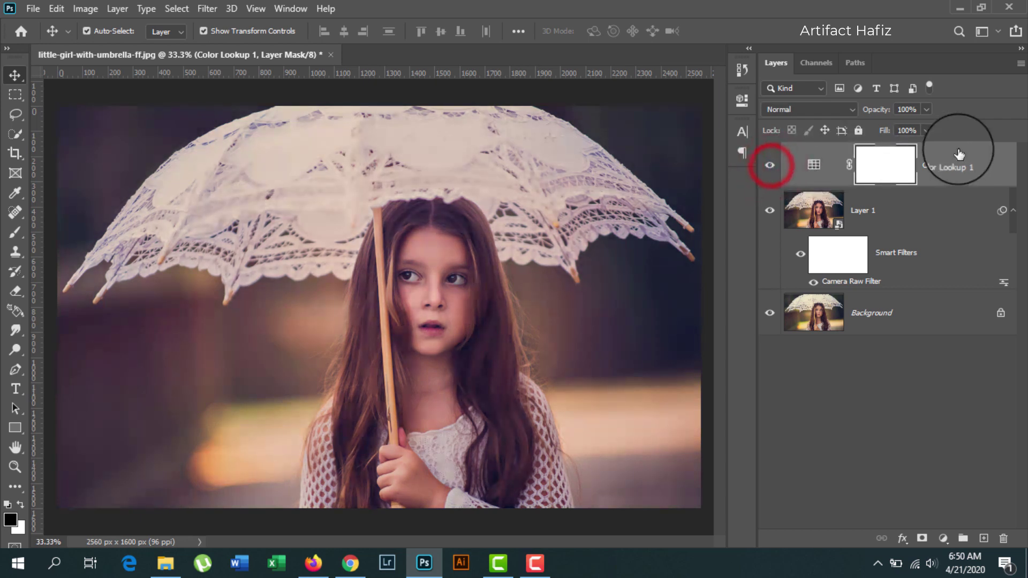
pyautogui.click(958, 156)
pyautogui.moveTo(926, 108)
pyautogui.mouseDown()
pyautogui.moveTo(927, 128)
pyautogui.moveTo(888, 127)
pyautogui.mouseUp()
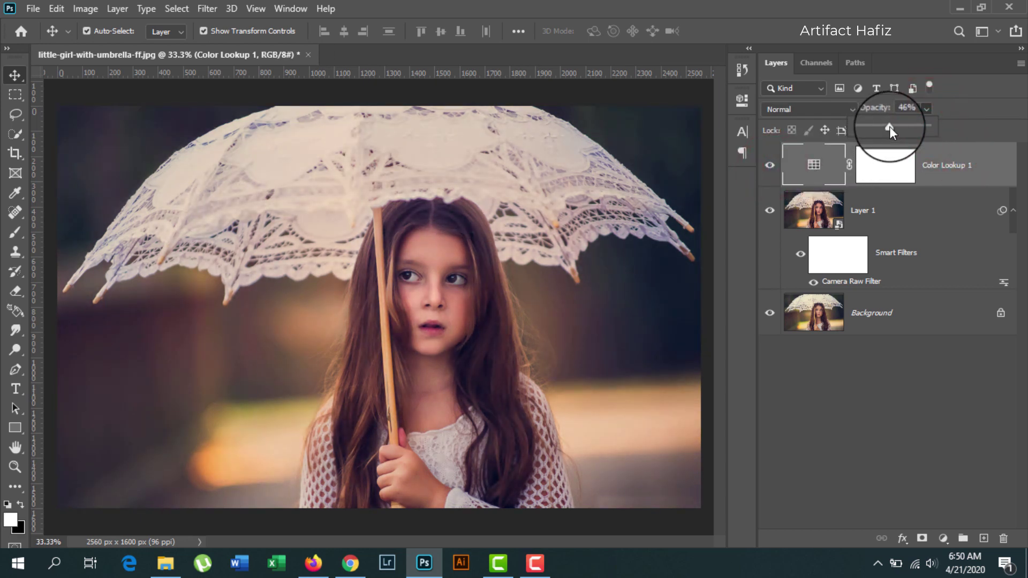
pyautogui.click(954, 167)
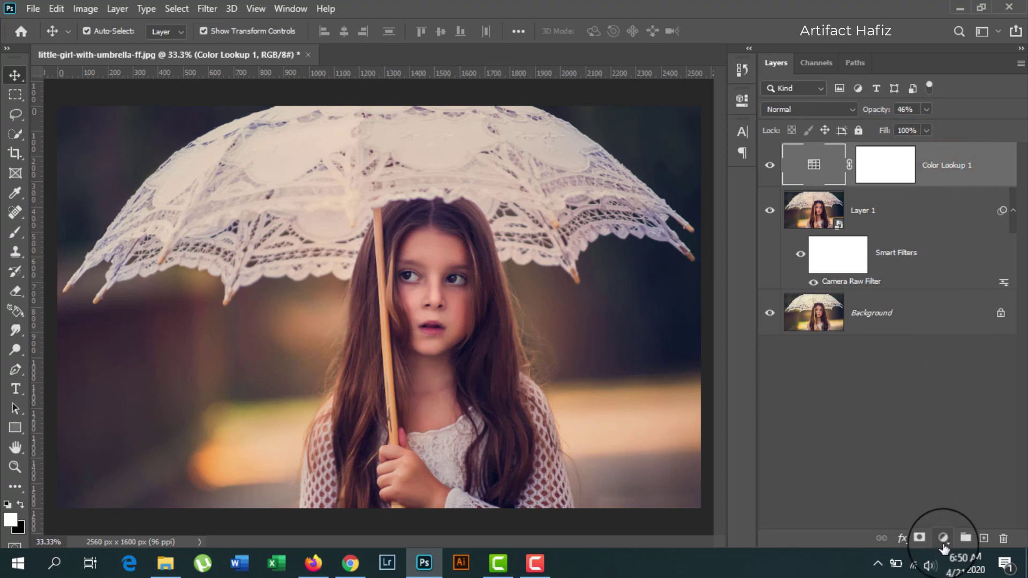
# Add a Color Balance layer, pushing midtones and shadows slightly toward red
pyautogui.click(944, 539)
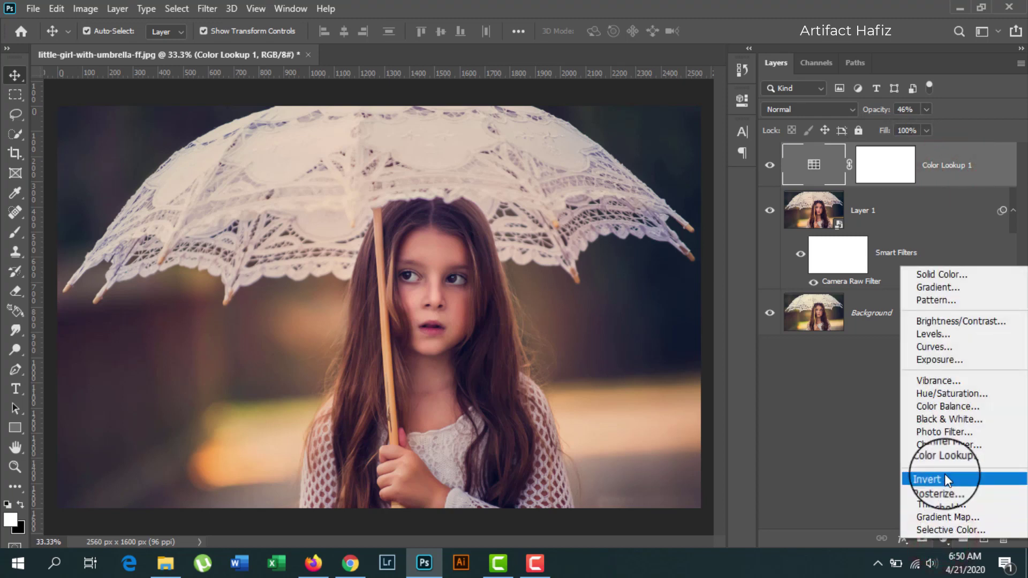
pyautogui.click(943, 410)
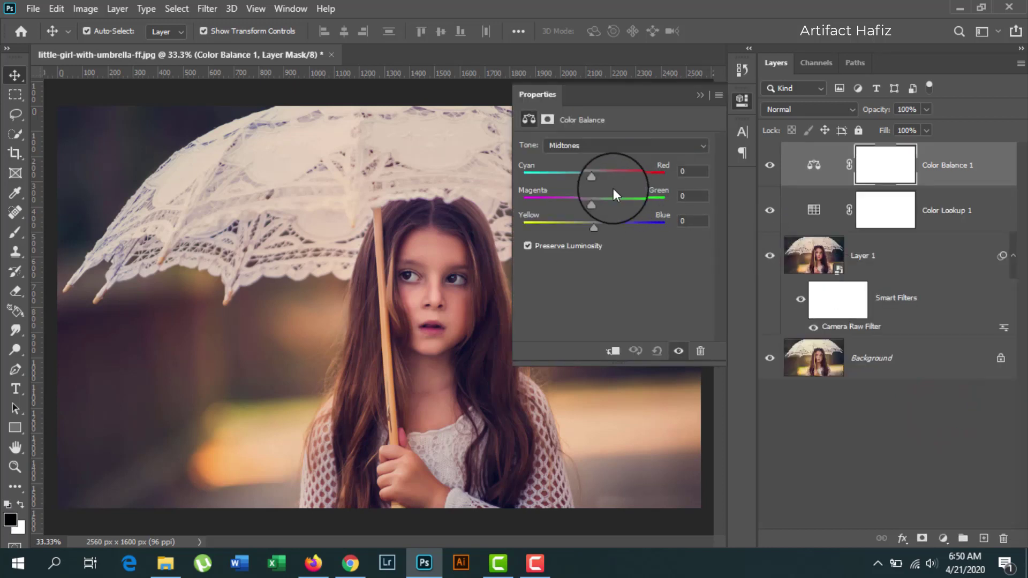
pyautogui.moveTo(596, 179)
pyautogui.mouseDown()
pyautogui.moveTo(587, 201)
pyautogui.moveTo(597, 226)
pyautogui.mouseUp()
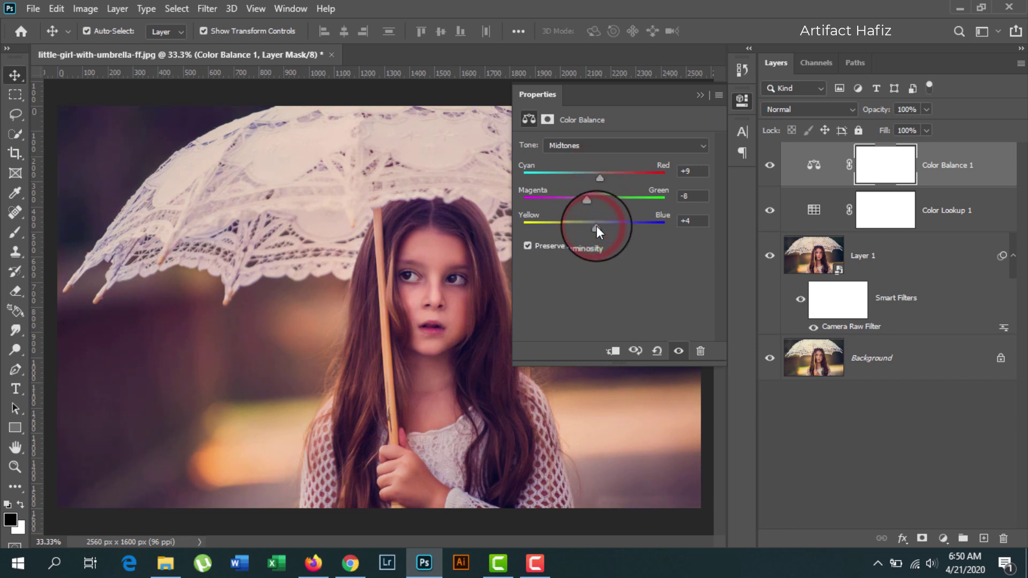
pyautogui.click(580, 146)
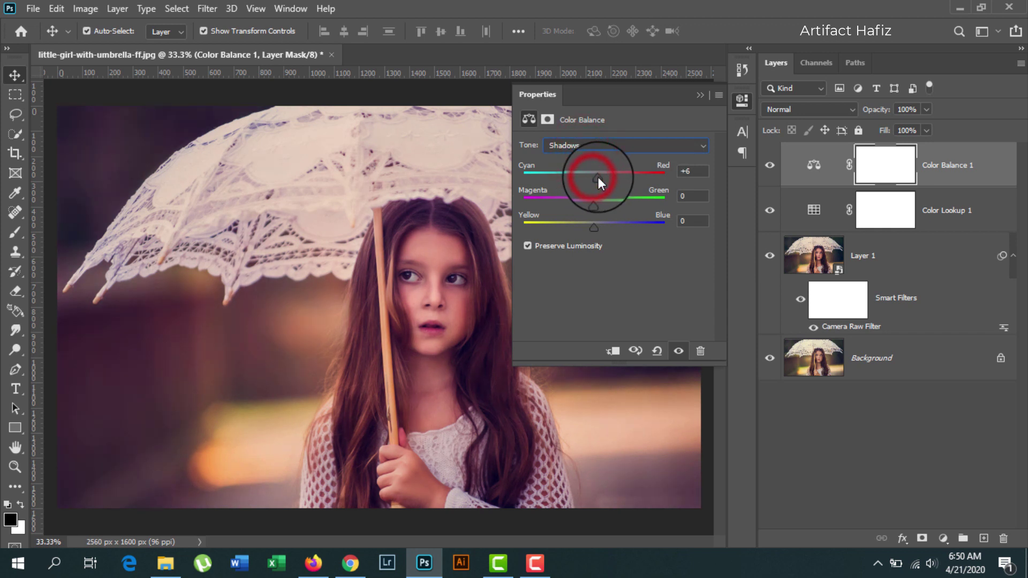
pyautogui.moveTo(593, 178); pyautogui.dragTo(592, 226)
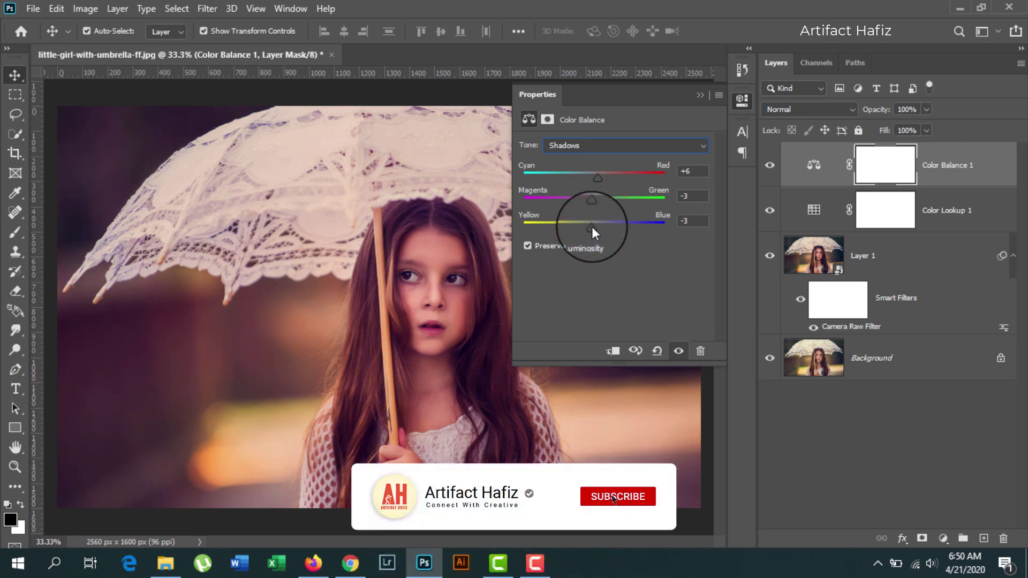
# Balance the highlights to -4, +3, -5
pyautogui.click(595, 145)
pyautogui.click(594, 181)
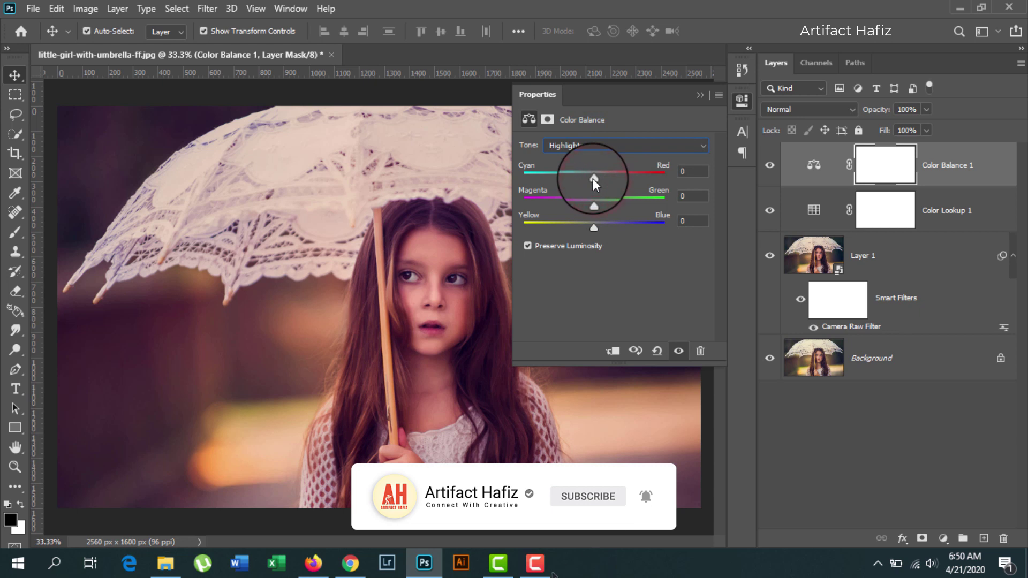
pyautogui.moveTo(593, 178)
pyautogui.mouseDown()
pyautogui.moveTo(601, 178)
pyautogui.moveTo(589, 179)
pyautogui.moveTo(591, 192)
pyautogui.mouseUp()
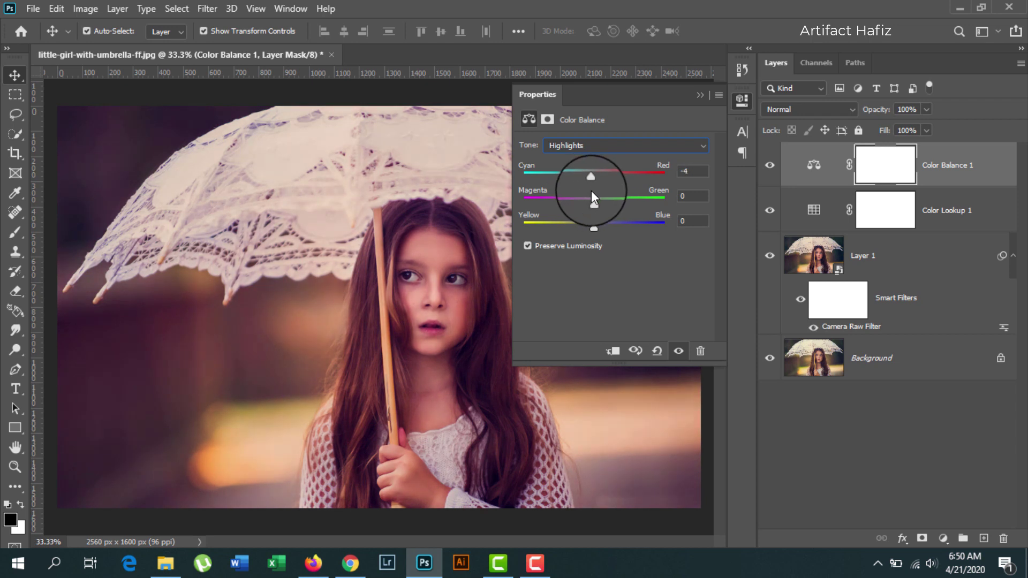
pyautogui.moveTo(595, 227); pyautogui.dragTo(590, 230)
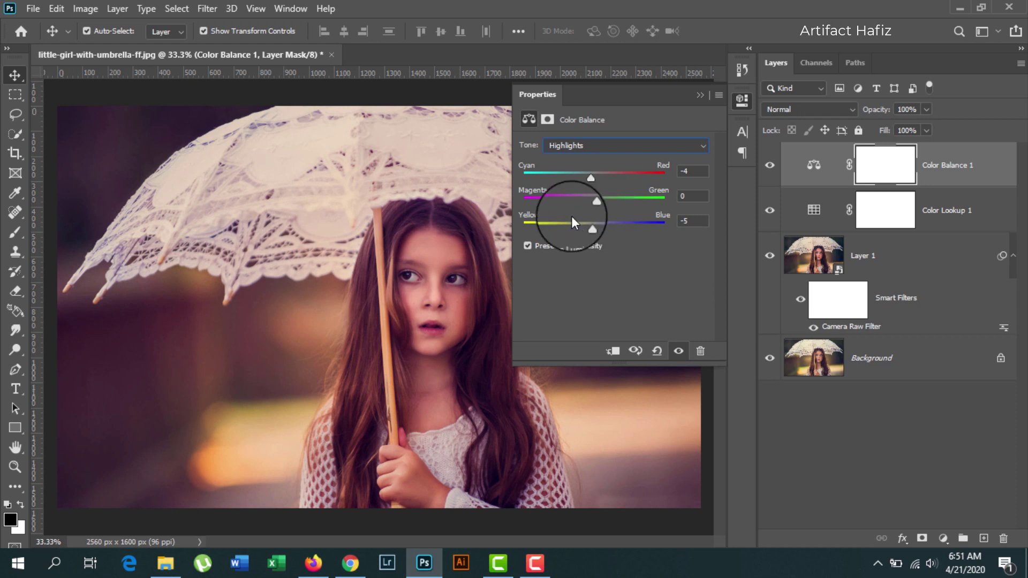
pyautogui.moveTo(596, 201); pyautogui.dragTo(596, 204)
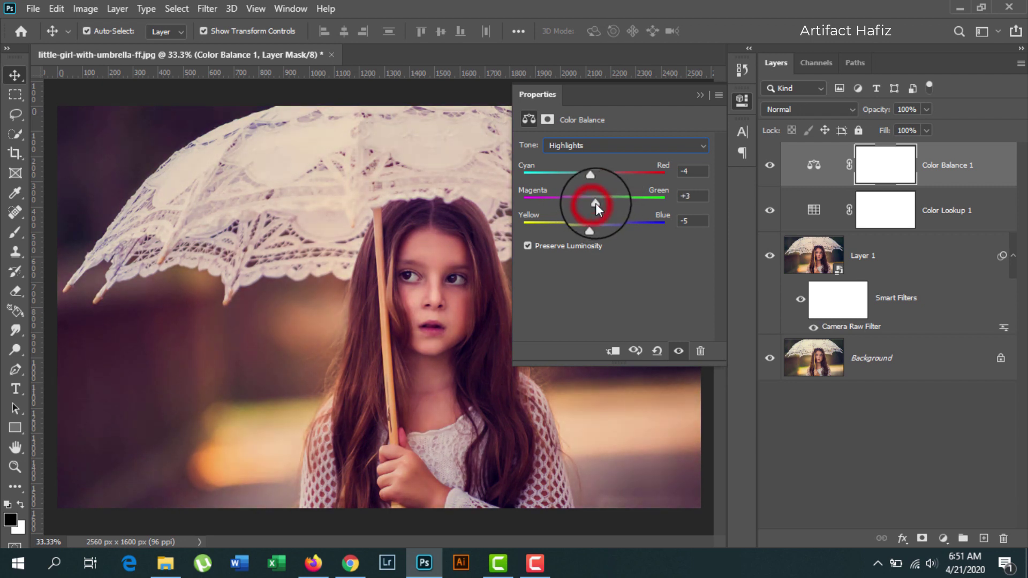
# Set the Color Balance 1 layer's opacity to 57%
pyautogui.click(699, 93)
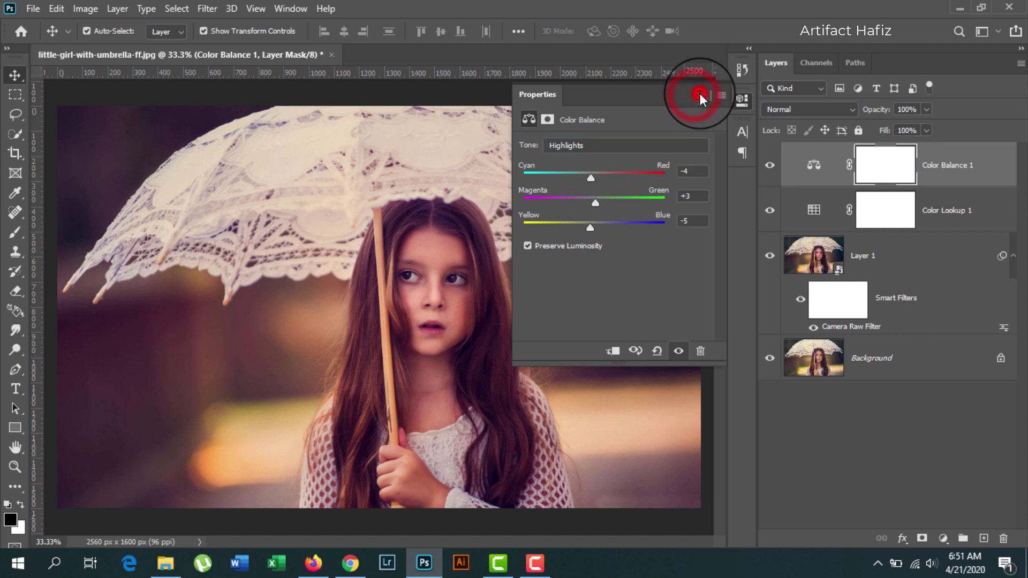
pyautogui.click(770, 166)
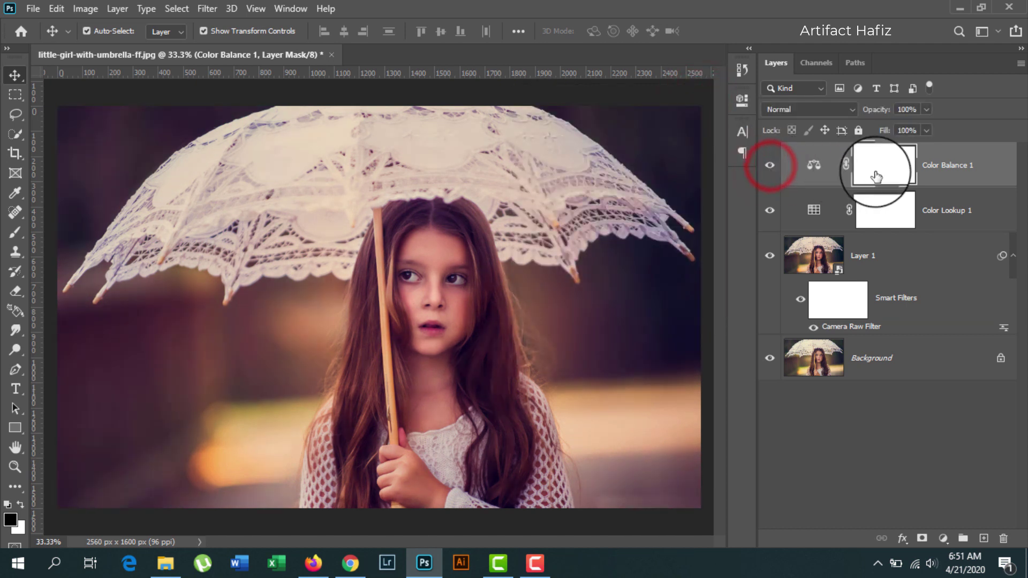
pyautogui.click(937, 163)
pyautogui.click(925, 112)
pyautogui.moveTo(927, 126); pyautogui.dragTo(897, 136)
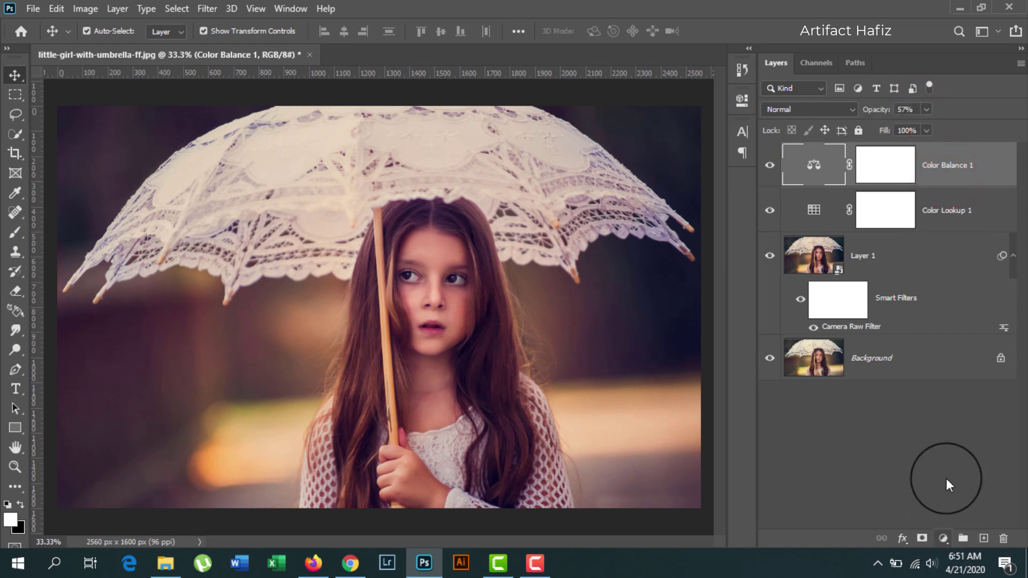
# Add a Curves 1 adjustment layer with shadow and midtone points on its RGB curve
pyautogui.click(943, 538)
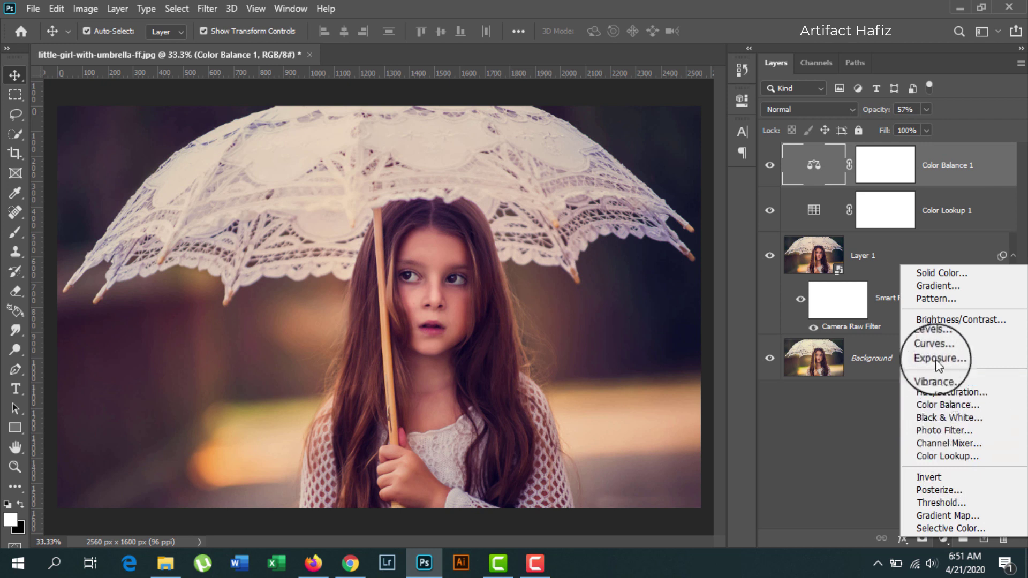
pyautogui.click(933, 343)
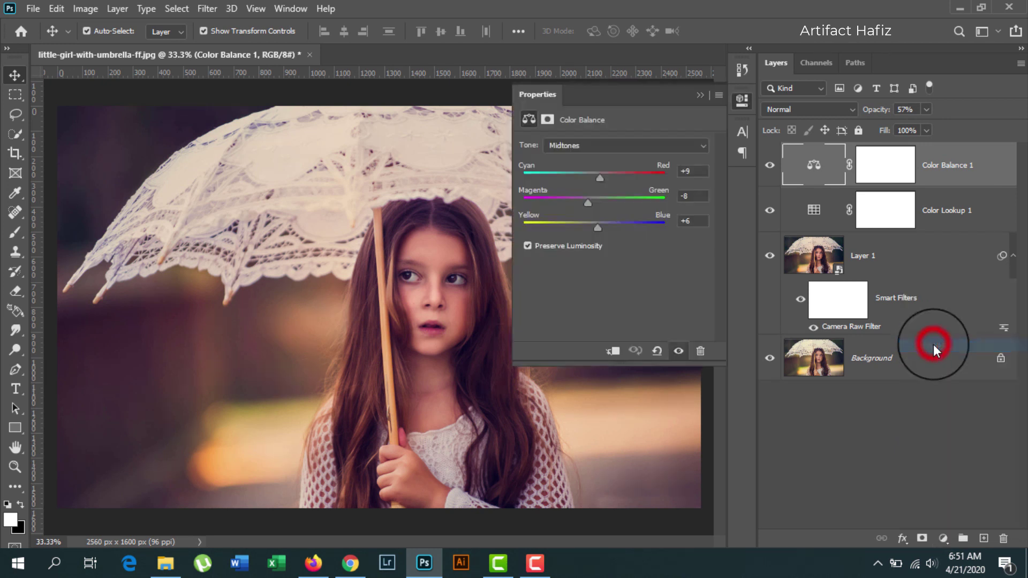
pyautogui.click(590, 290)
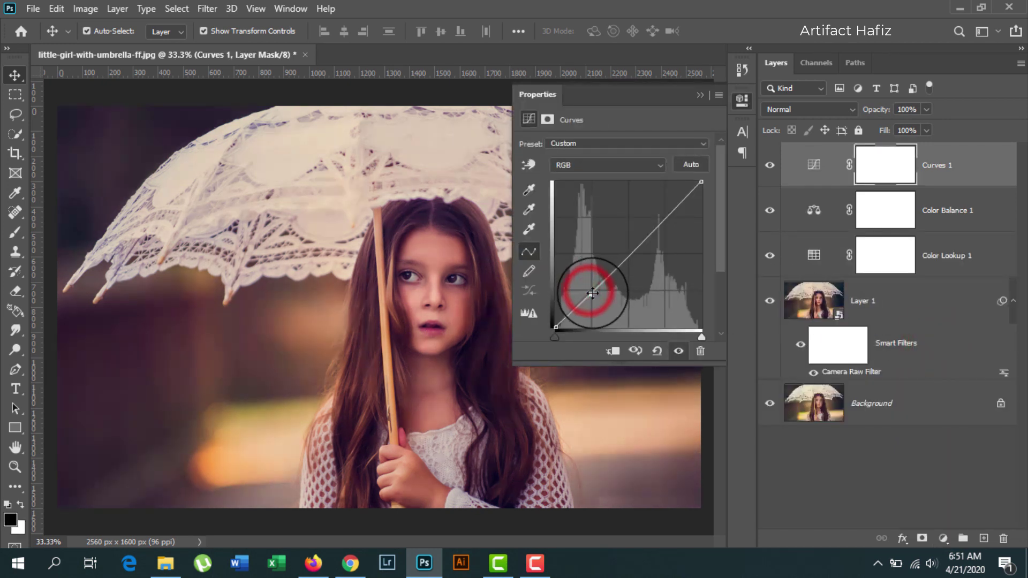
pyautogui.click(628, 258)
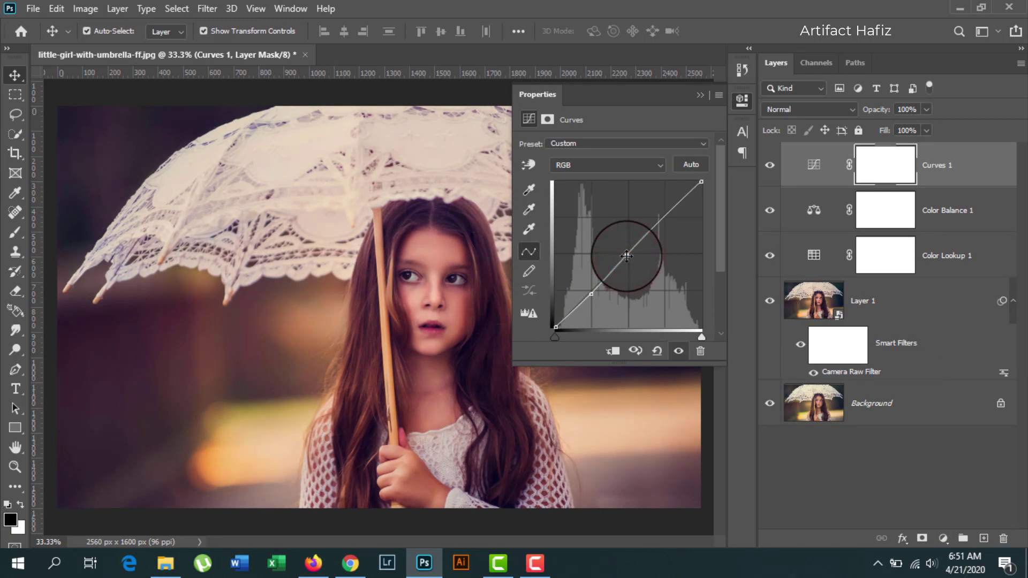
pyautogui.click(657, 130)
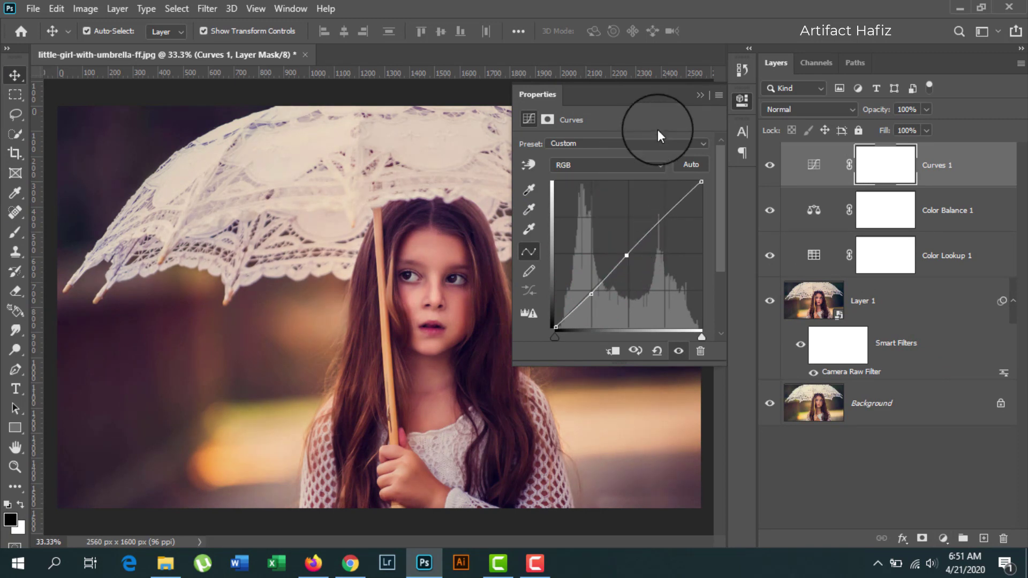
pyautogui.click(700, 95)
pyautogui.click(953, 162)
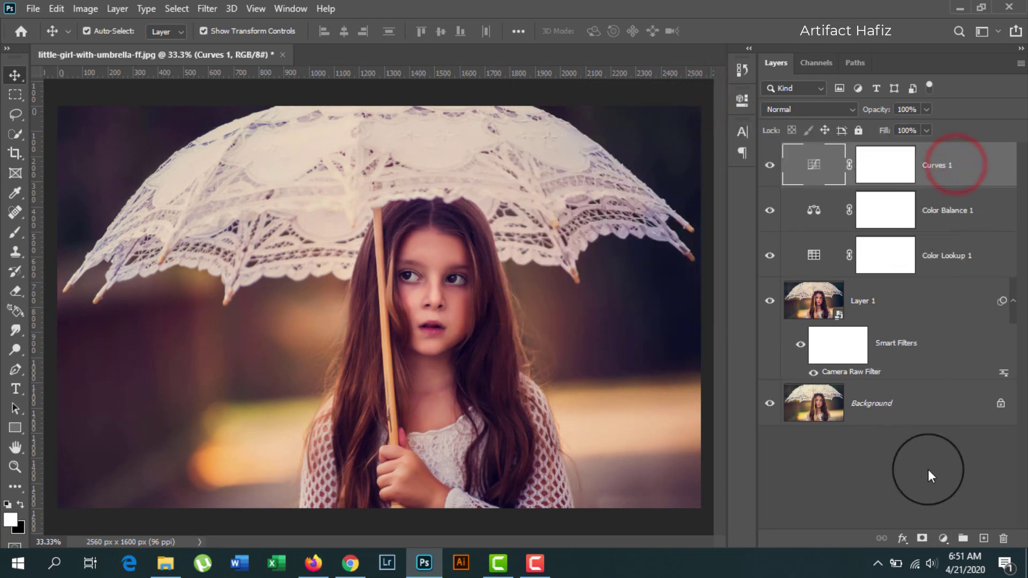
pyautogui.click(934, 533)
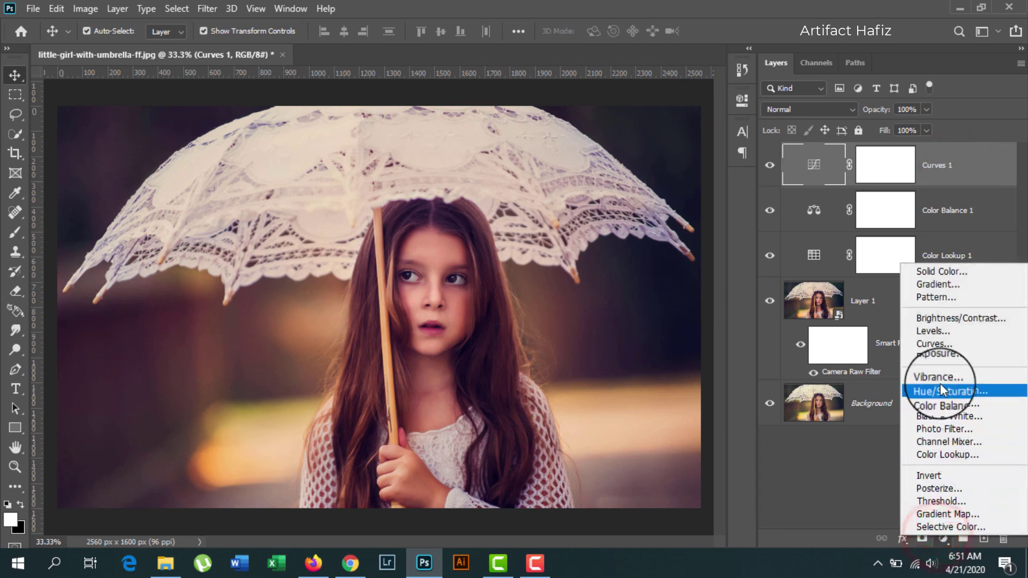
# Add a Levels 1 adjustment layer on top with input levels 1, 1.00 and 254
pyautogui.click(936, 332)
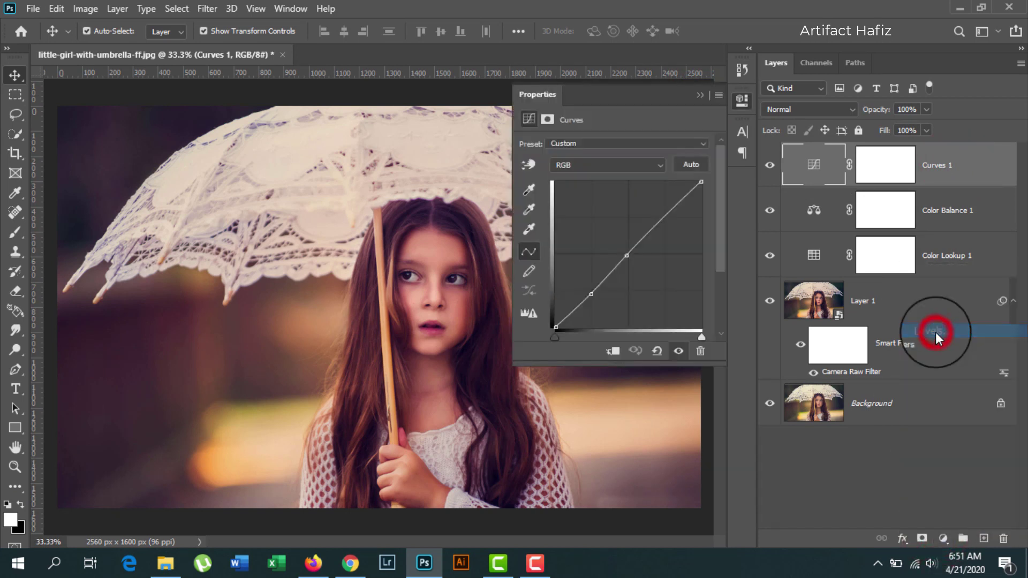
pyautogui.moveTo(543, 253); pyautogui.dragTo(545, 252)
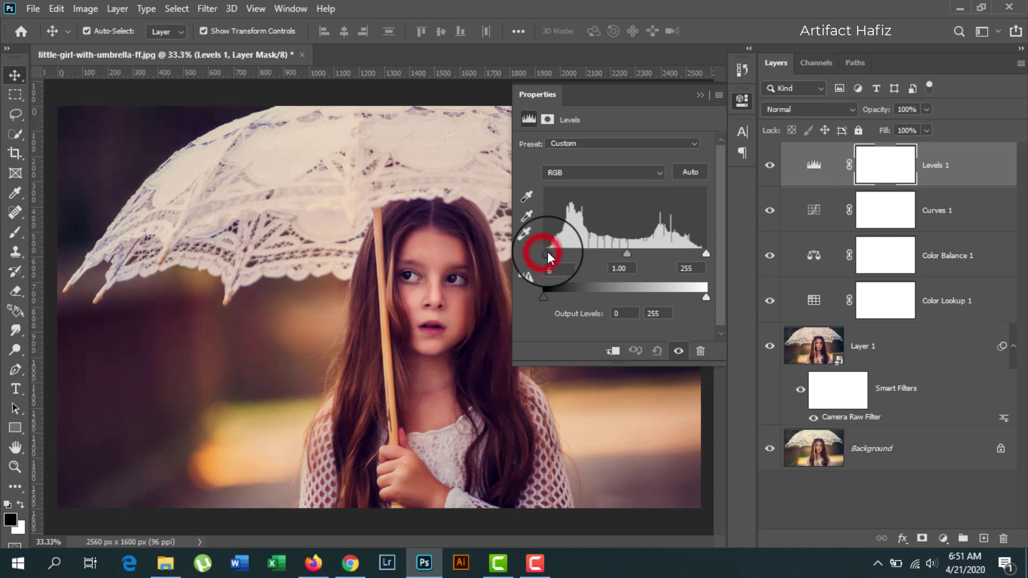
pyautogui.moveTo(707, 253); pyautogui.dragTo(701, 253)
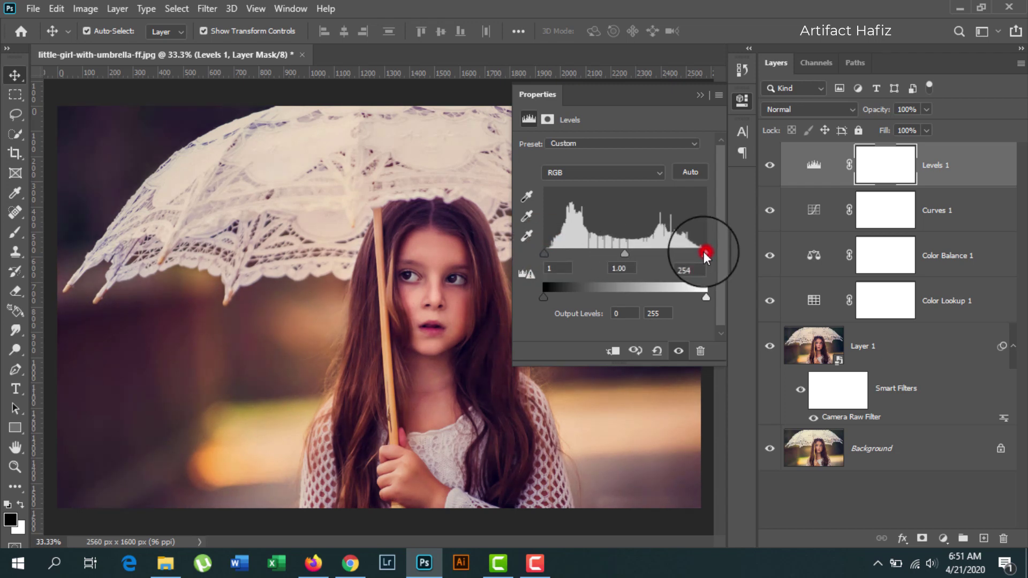
# Select Levels 1 and stamp all visible layers into a new merged Layer 2
pyautogui.click(697, 96)
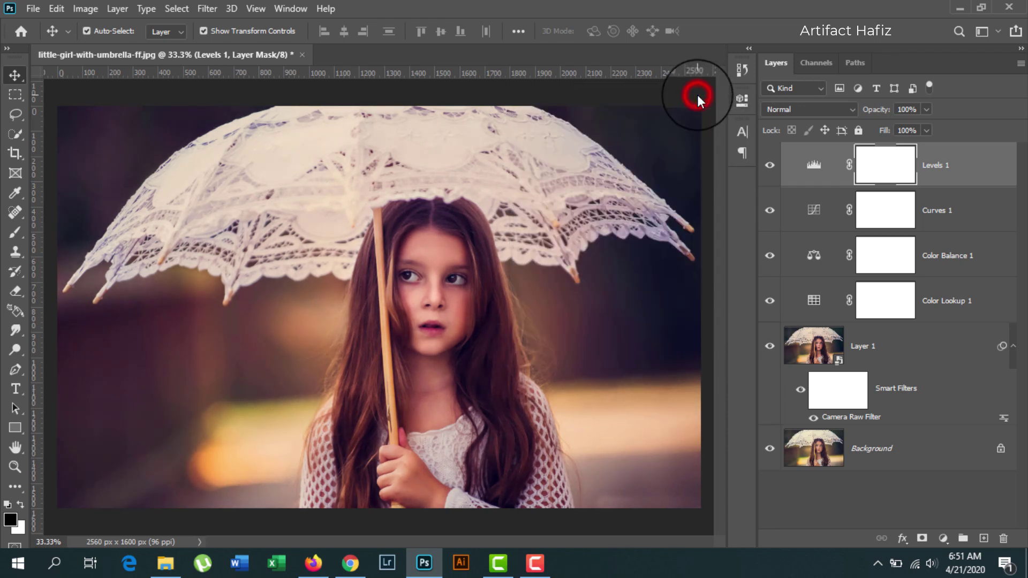
pyautogui.click(956, 175)
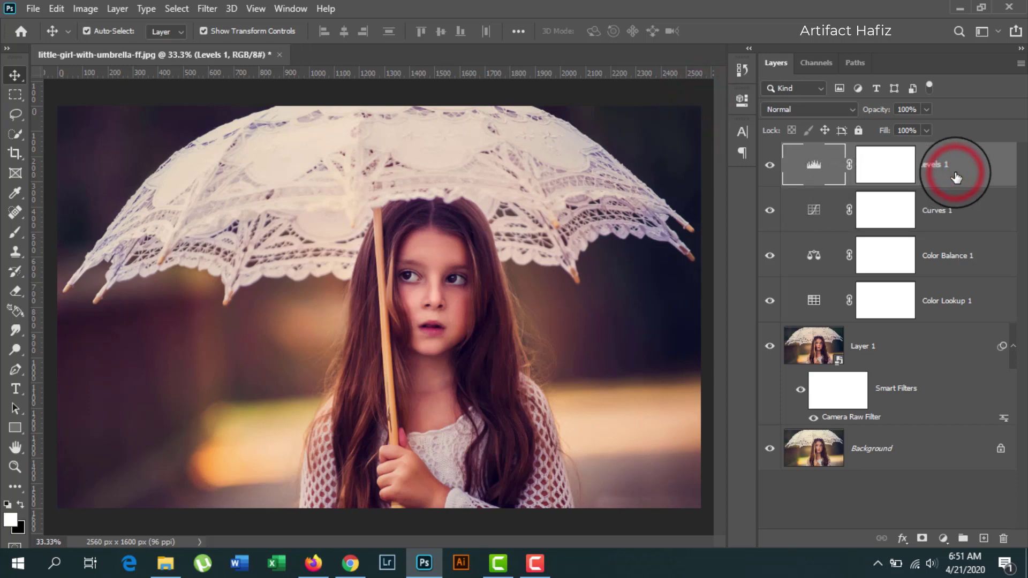
pyautogui.hotkey('ctrl', 'alt', 'shift', 'e')
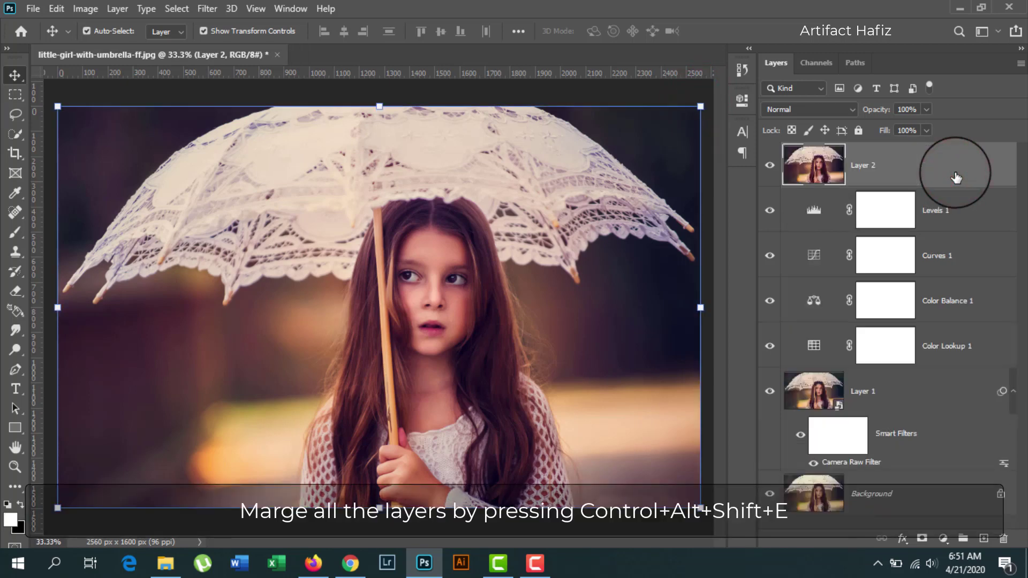
# Convert merged Layer 2 to a smart object and open the Camera Raw Filter on it
pyautogui.click(203, 8)
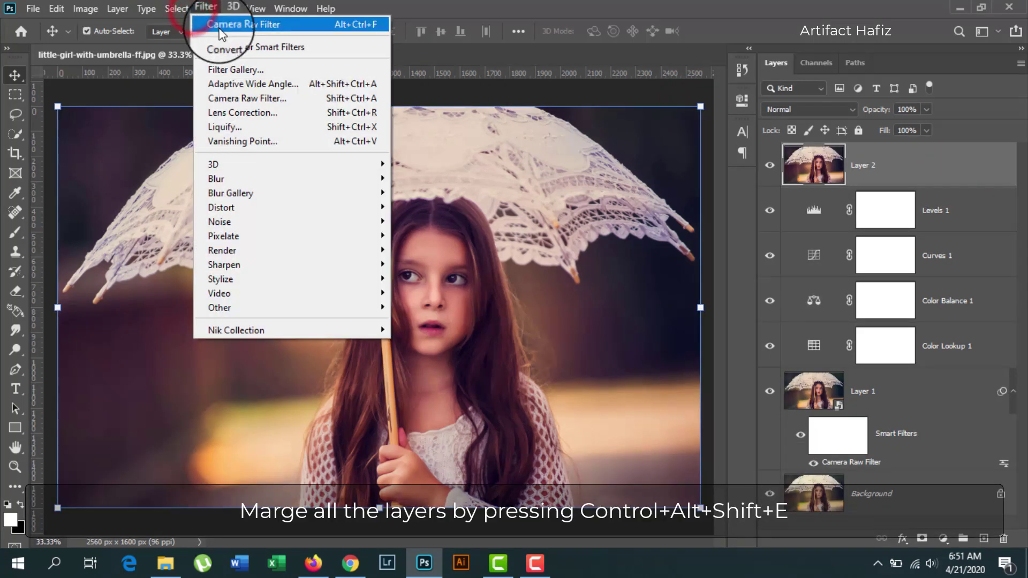
pyautogui.click(225, 48)
pyautogui.click(481, 219)
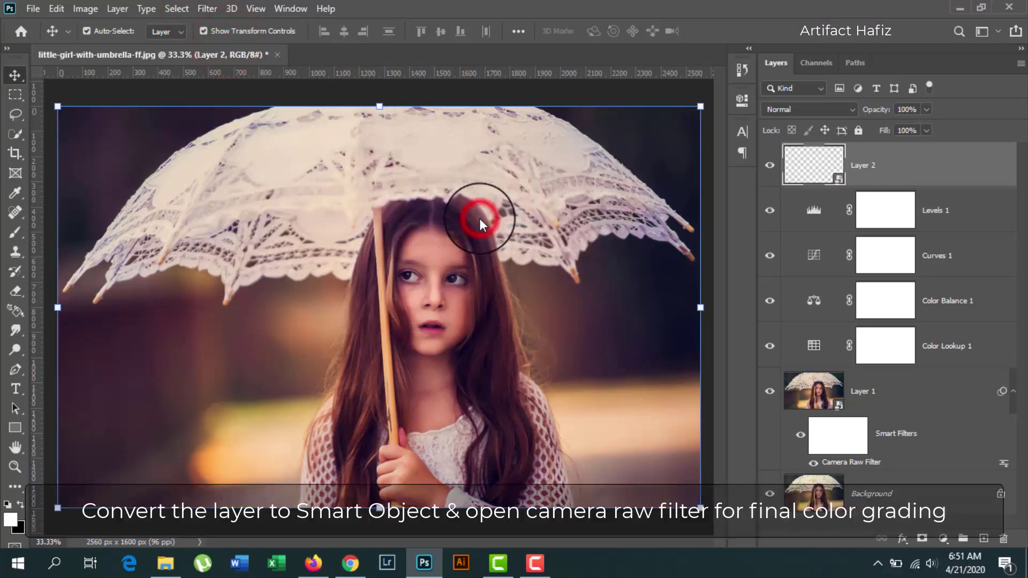
pyautogui.click(207, 9)
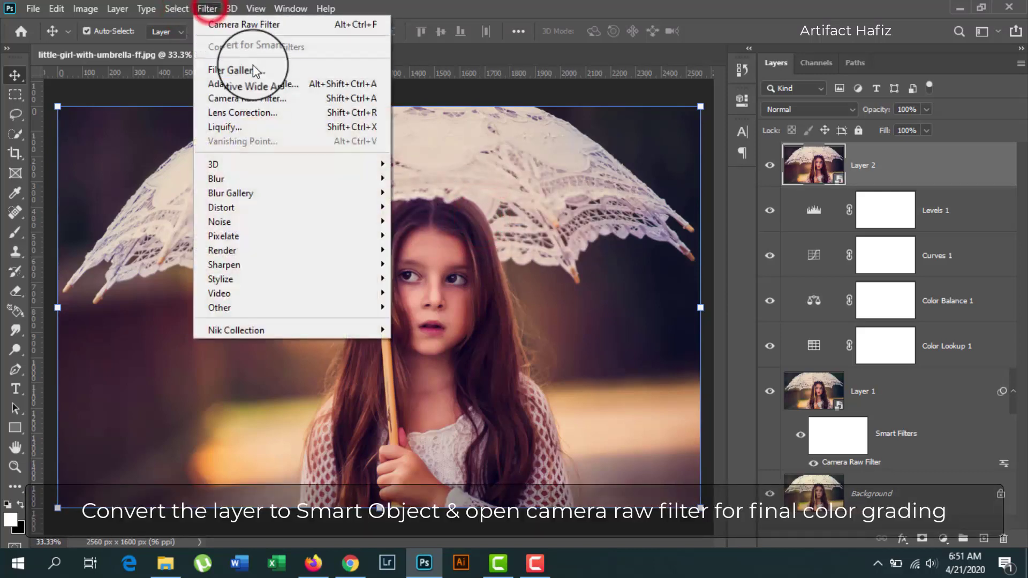
pyautogui.click(257, 98)
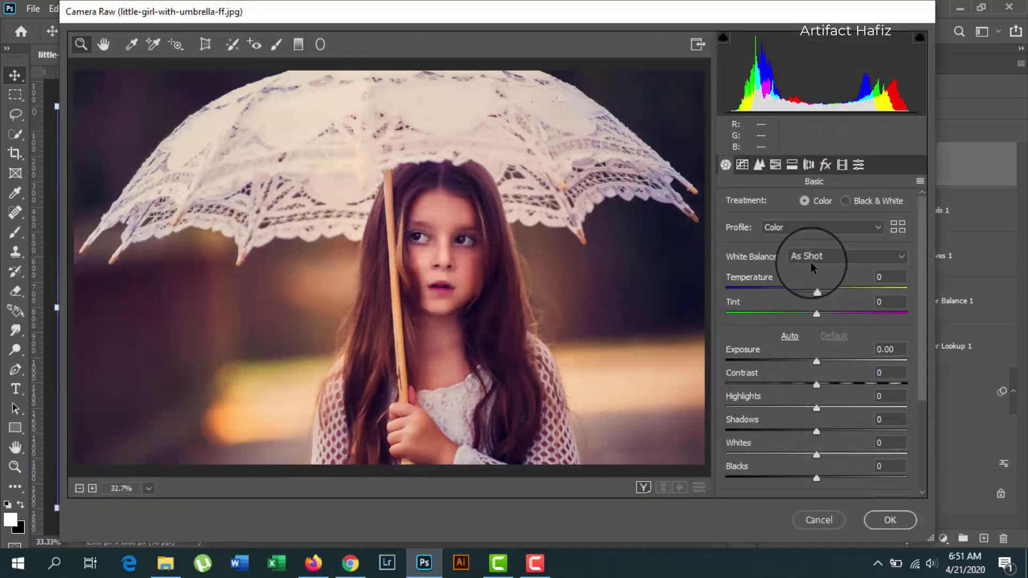
# In Camera Raw's Basic panel, set Clarity to +10 and Contrast to -8
pyautogui.scroll(-1, 810, 262)
pyautogui.scroll(-1, 811, 262)
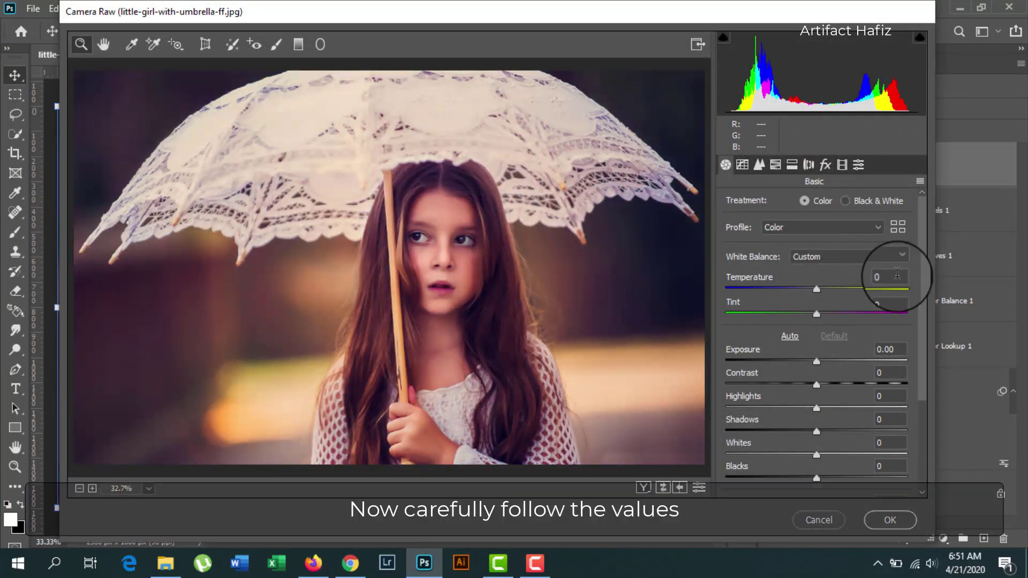
pyautogui.moveTo(919, 257)
pyautogui.mouseDown()
pyautogui.moveTo(917, 368)
pyautogui.moveTo(914, 312)
pyautogui.moveTo(908, 377)
pyautogui.mouseUp()
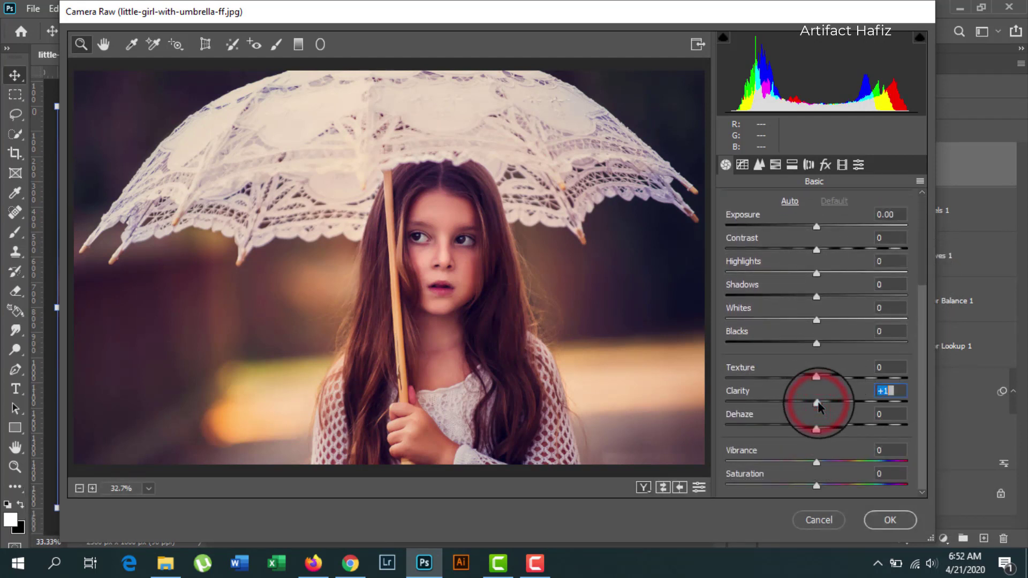
pyautogui.moveTo(818, 406); pyautogui.dragTo(825, 408)
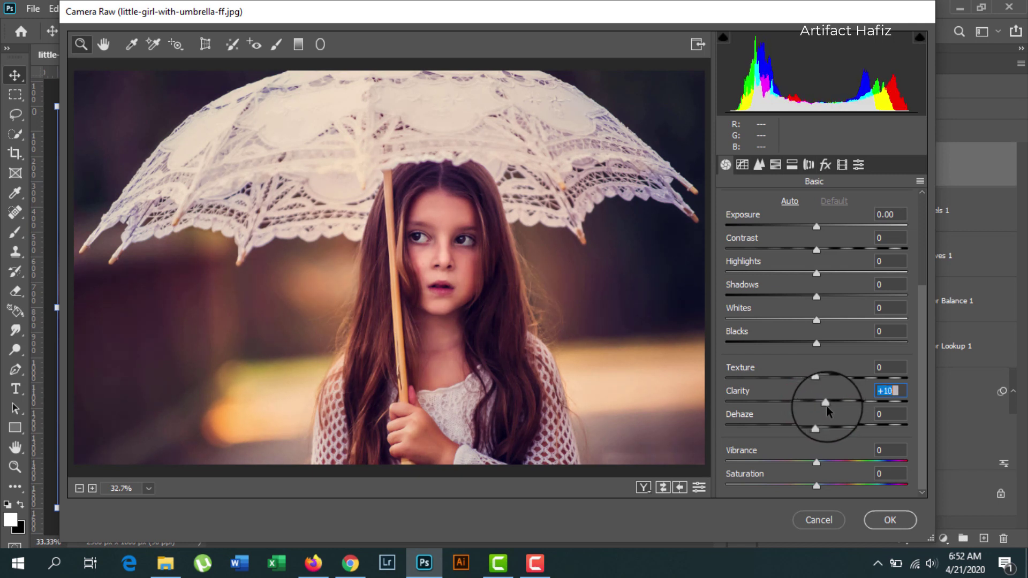
pyautogui.moveTo(816, 249); pyautogui.dragTo(810, 249)
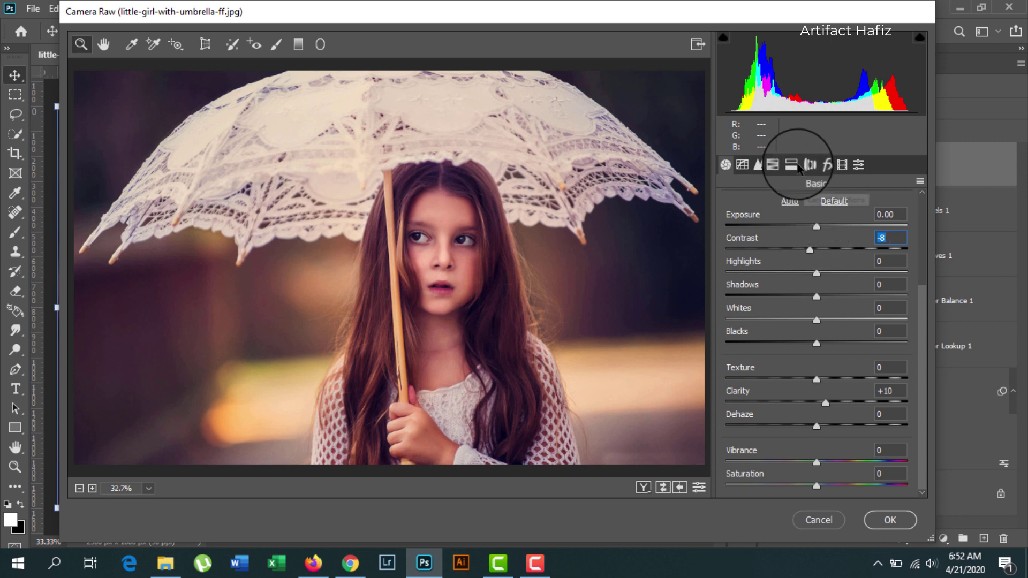
pyautogui.click(747, 166)
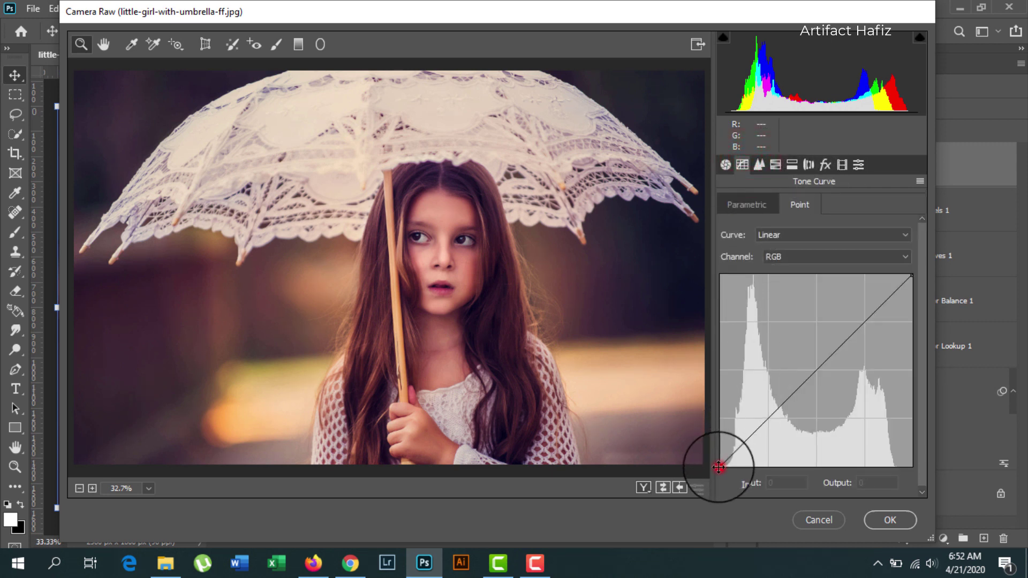
# Lift the RGB and Blue tone-curve black points (Blue to output 5) and apply the Camera Raw grade
pyautogui.moveTo(719, 467); pyautogui.dragTo(711, 464)
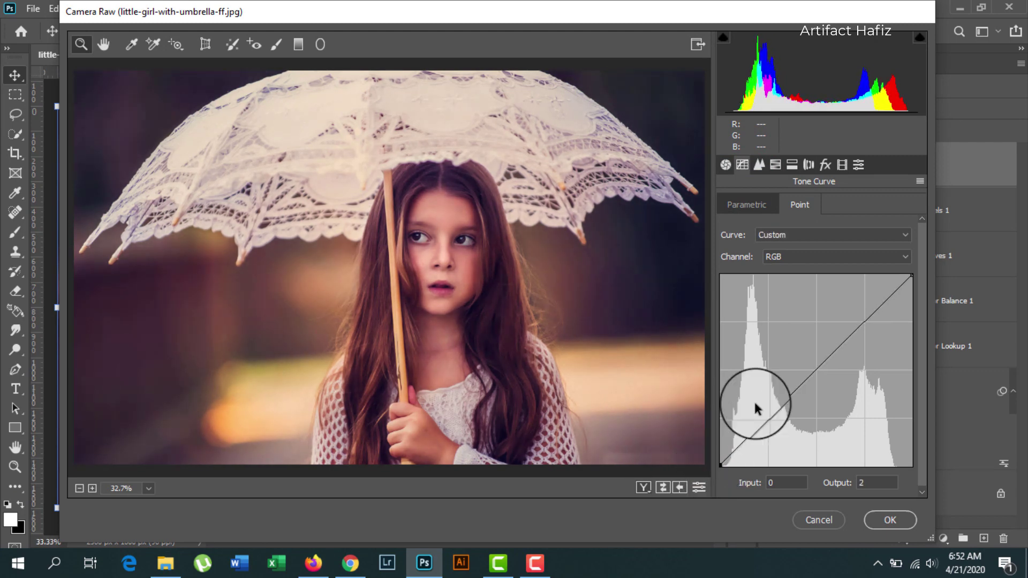
pyautogui.click(803, 259)
pyautogui.click(801, 299)
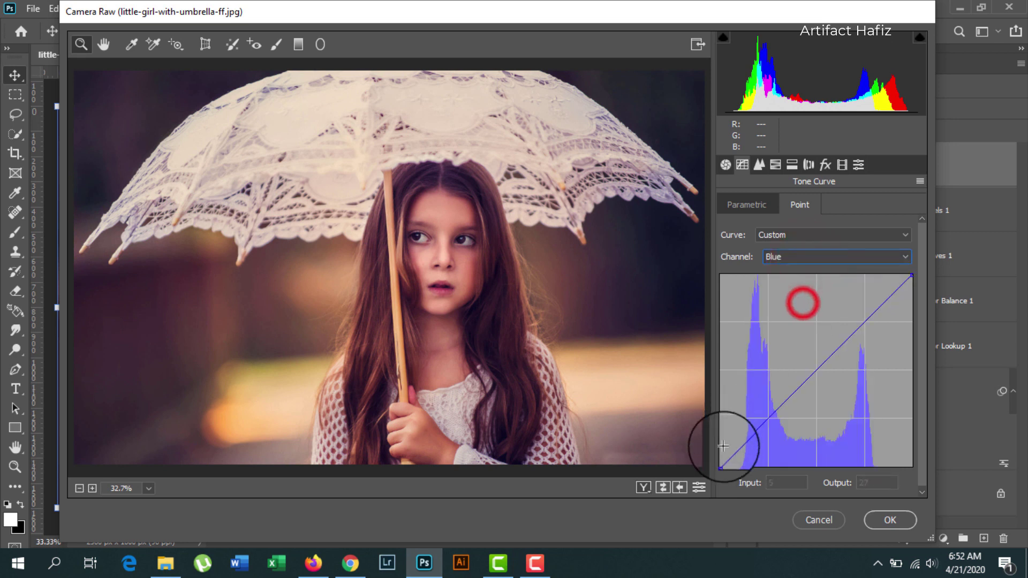
pyautogui.moveTo(718, 465); pyautogui.dragTo(705, 461)
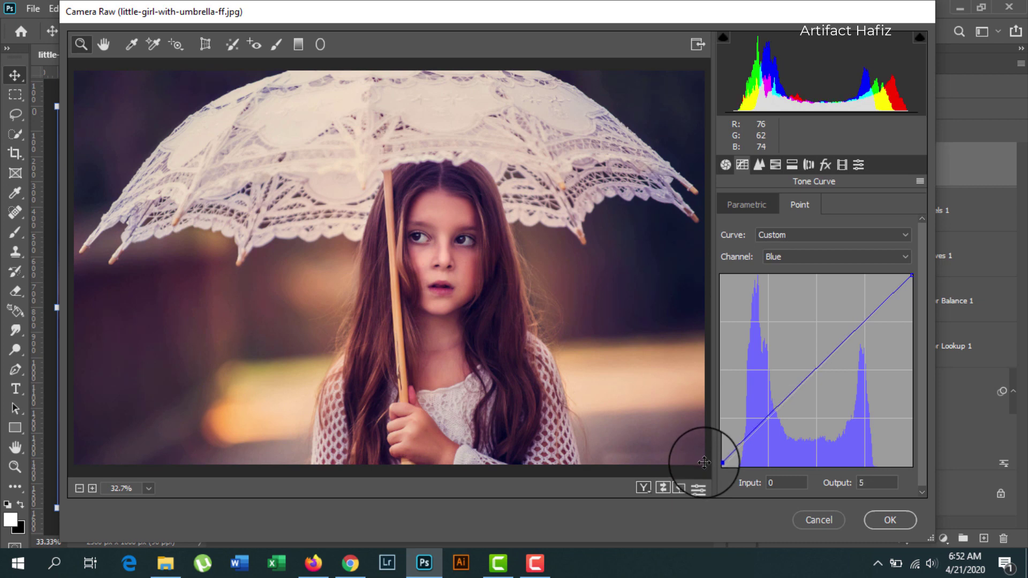
pyautogui.click(884, 521)
# Add a new empty Layer 3 above Layer 2 and make it active
pyautogui.scroll(2, 420, 270)
pyautogui.scroll(1, 413, 239)
pyautogui.scroll(1, 423, 269)
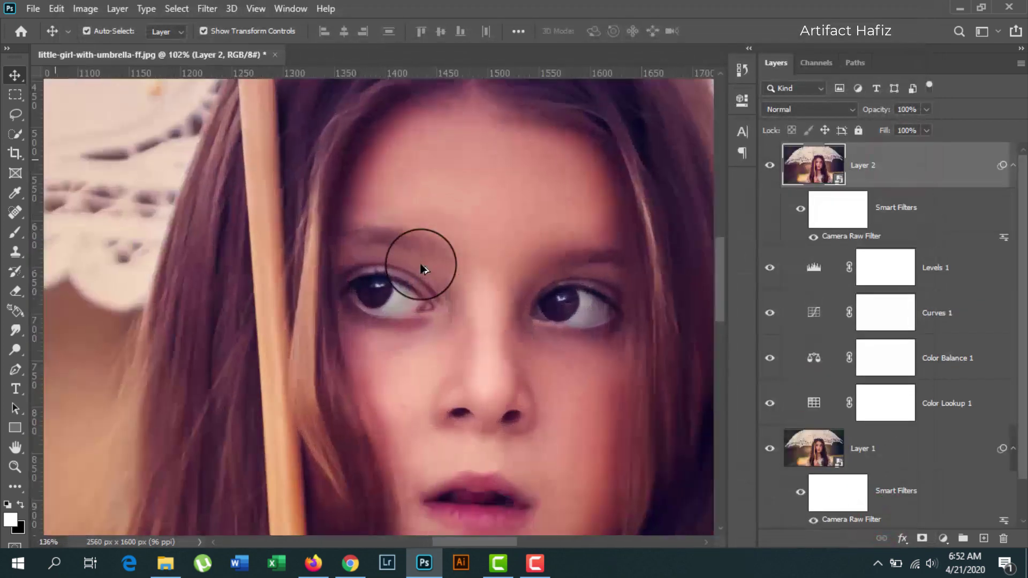
pyautogui.scroll(1, 450, 271)
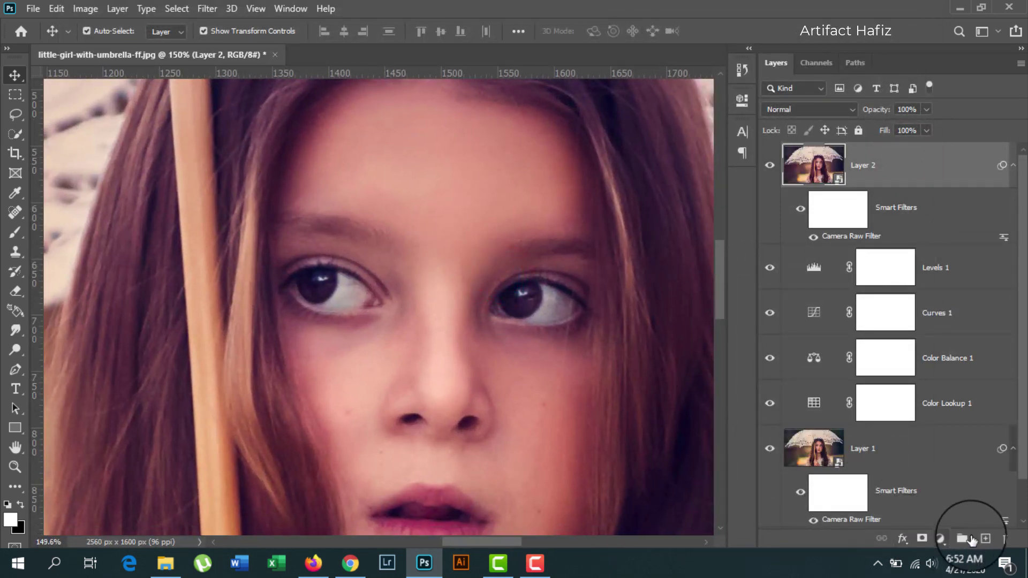
pyautogui.click(985, 538)
pyautogui.click(868, 163)
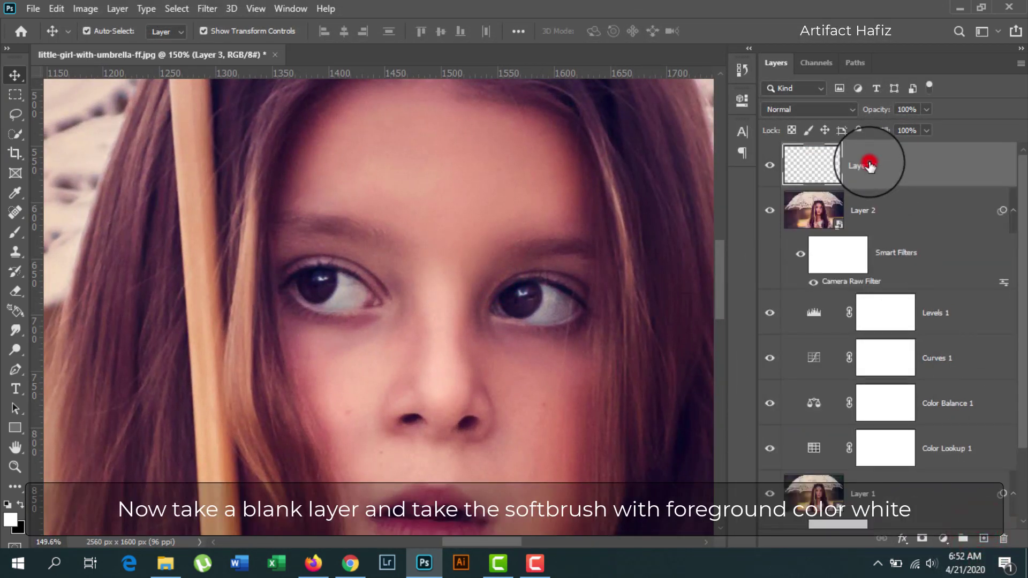
# Set up a soft white Brush and shrink it to size 20 for the eyes
pyautogui.click(15, 232)
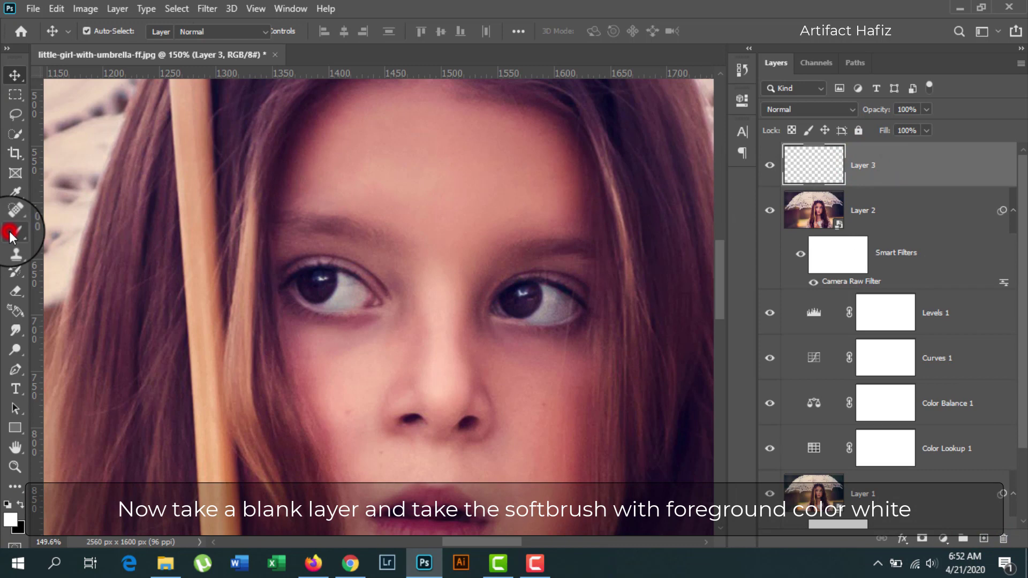
pyautogui.click(19, 504)
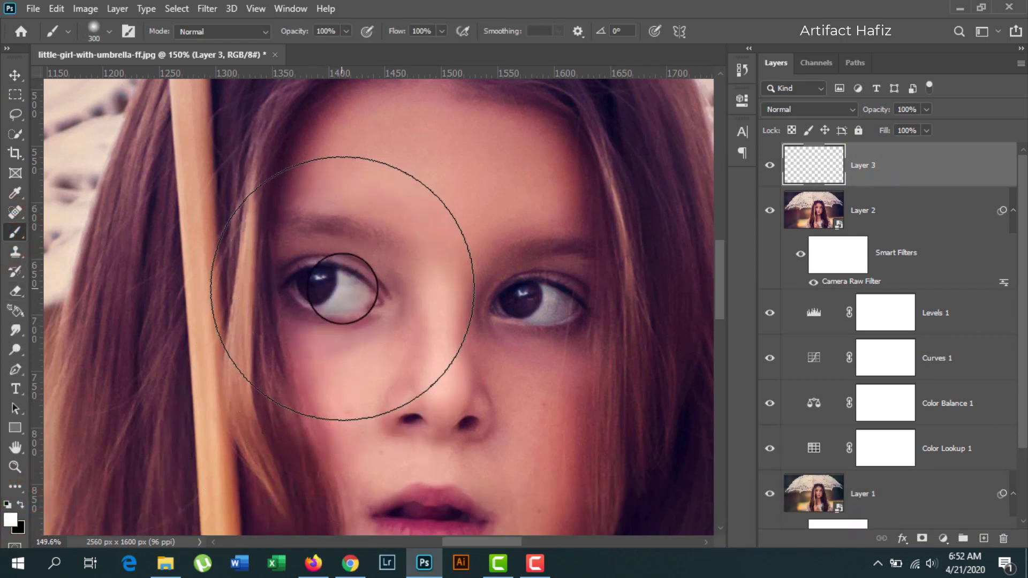
pyautogui.scroll(2, 337, 304)
pyautogui.press('[')
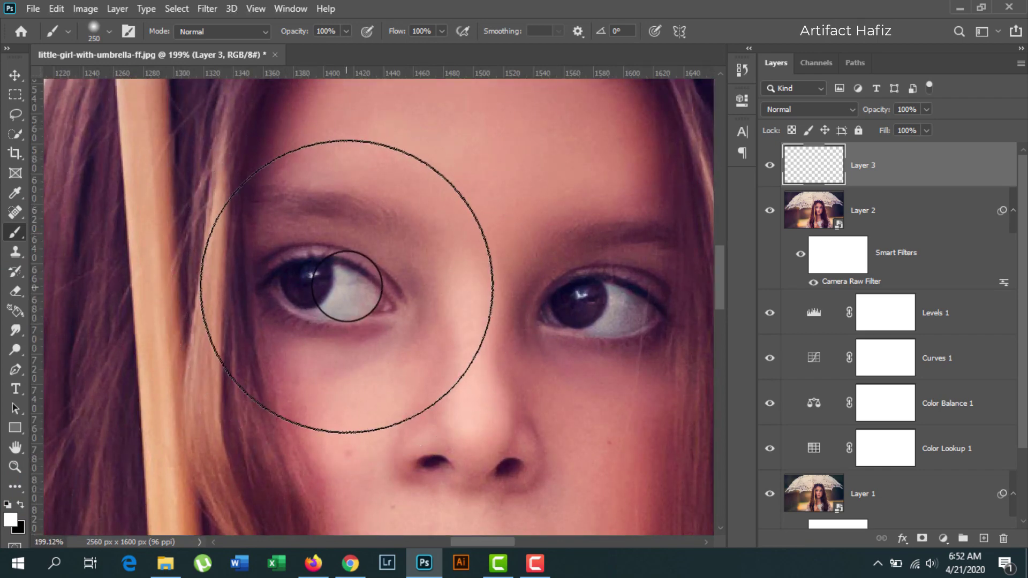
pyautogui.press('[')
pyautogui.press('[')
pyautogui.press('[')
pyautogui.press('[')
pyautogui.press('[')
pyautogui.press('[')
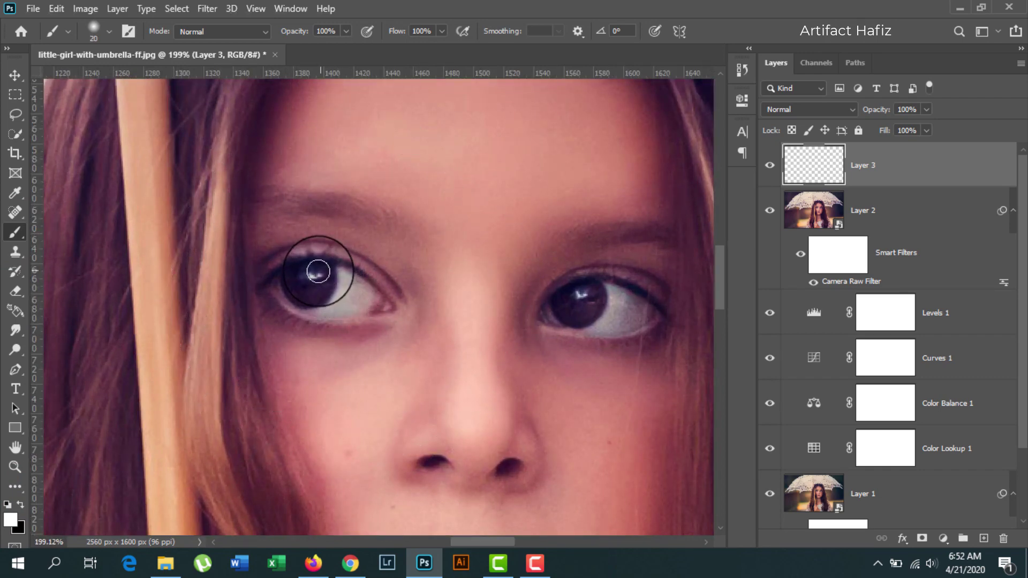
pyautogui.press('[')
pyautogui.press('[')
pyautogui.press('[')
# Paint a curved white catchlight around the left eye's iris on Layer 3
pyautogui.scroll(2, 314, 274)
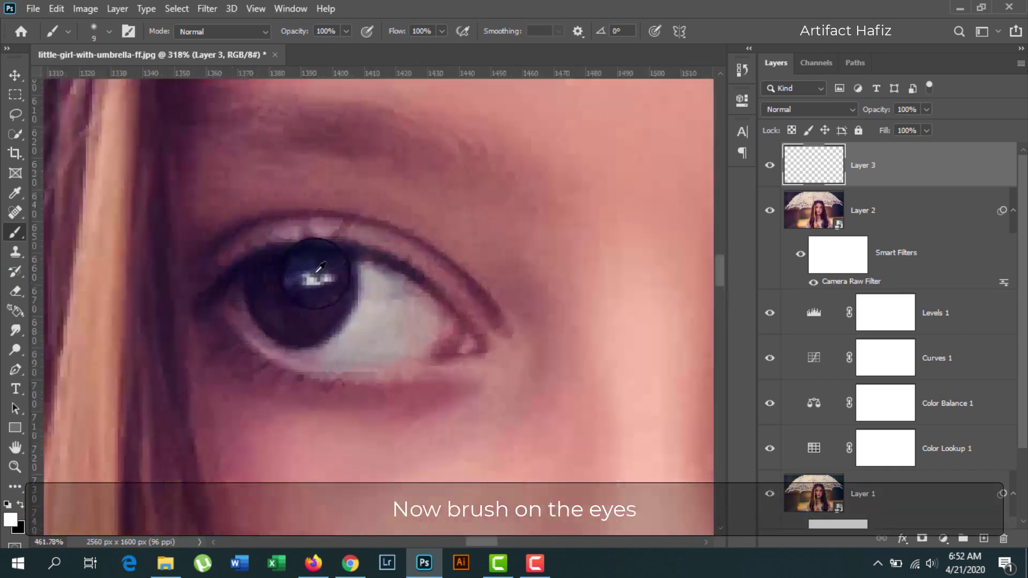
pyautogui.scroll(2, 312, 276)
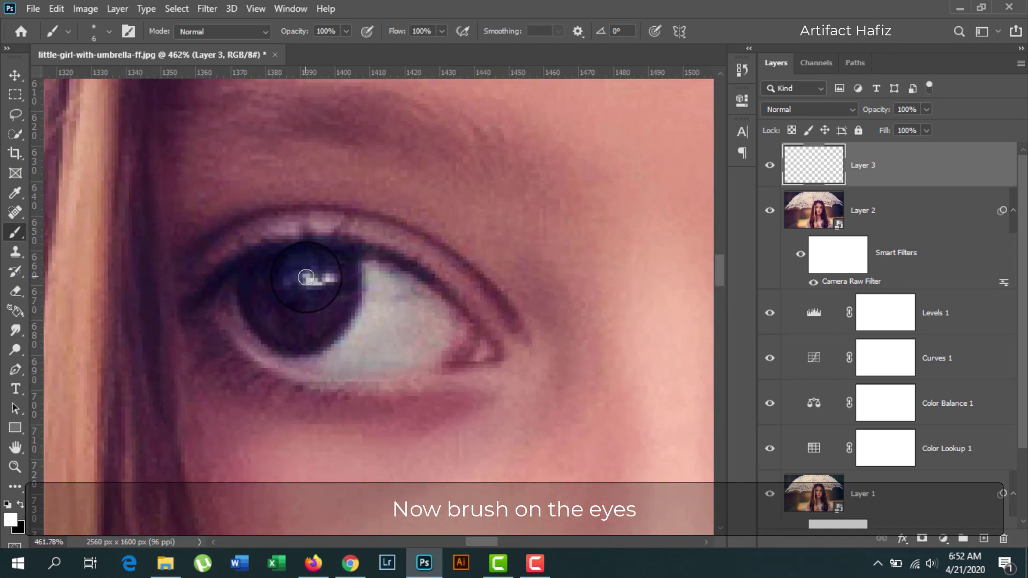
pyautogui.moveTo(311, 279); pyautogui.dragTo(324, 278)
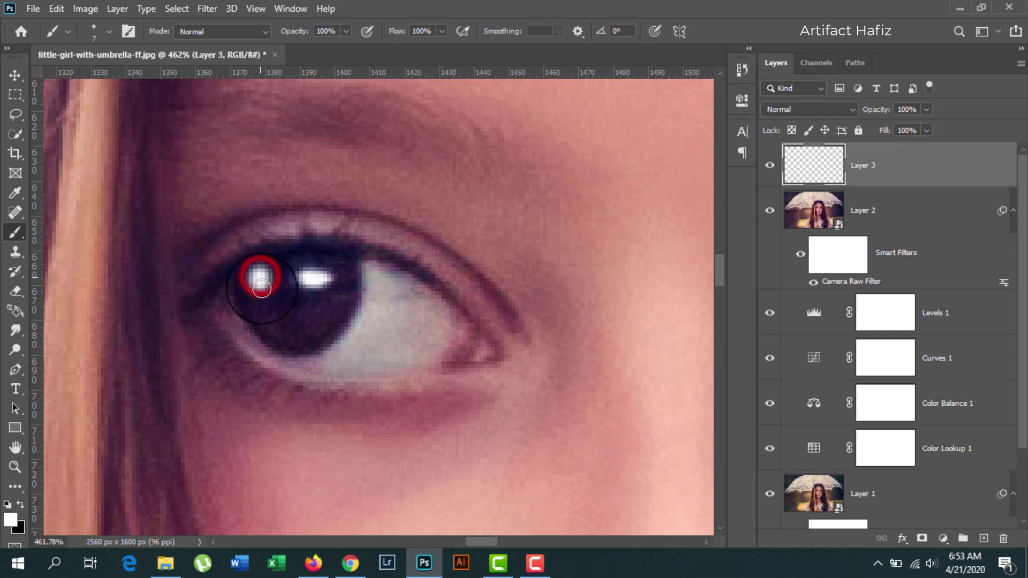
pyautogui.moveTo(323, 305)
pyautogui.mouseDown()
pyautogui.moveTo(302, 311)
pyautogui.moveTo(303, 323)
pyautogui.mouseUp()
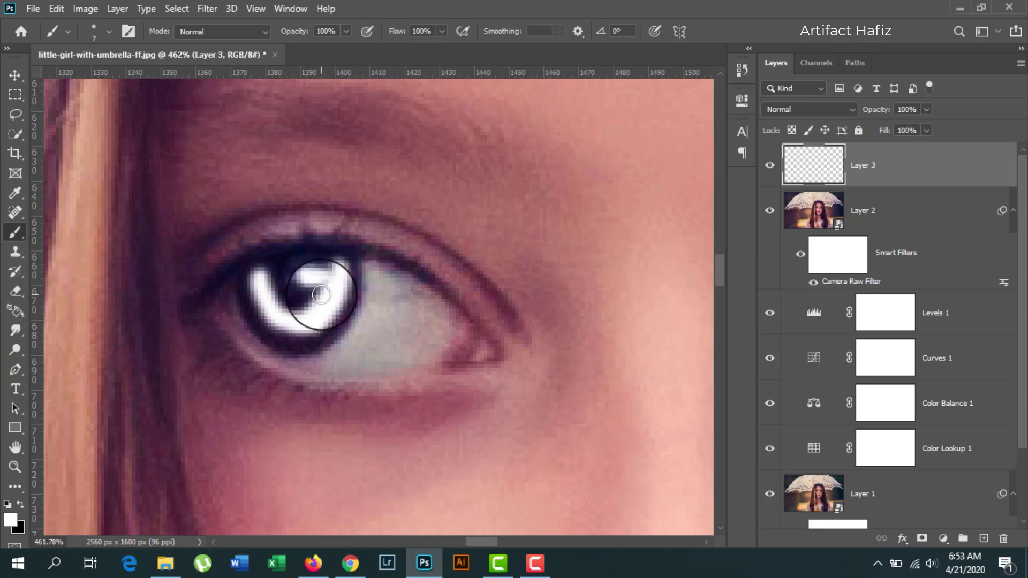
# Paint a white highlight and curved catchlight stroke around the right eye's iris
pyautogui.scroll(-3, 433, 294)
pyautogui.scroll(-2, 438, 288)
pyautogui.scroll(-2, 464, 291)
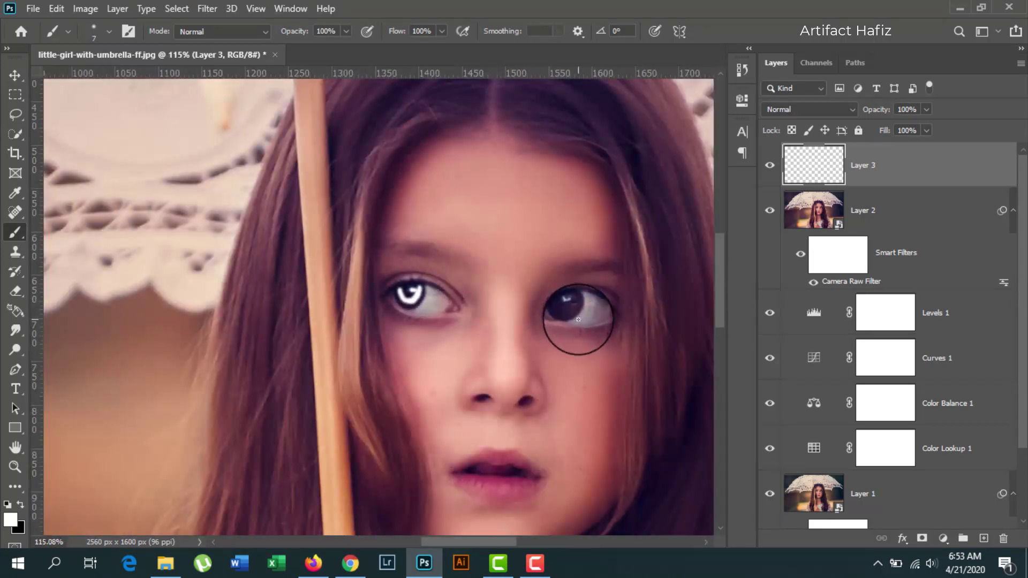
pyautogui.scroll(4, 574, 321)
pyautogui.scroll(1, 578, 320)
pyautogui.scroll(2, 574, 321)
pyautogui.scroll(2, 562, 298)
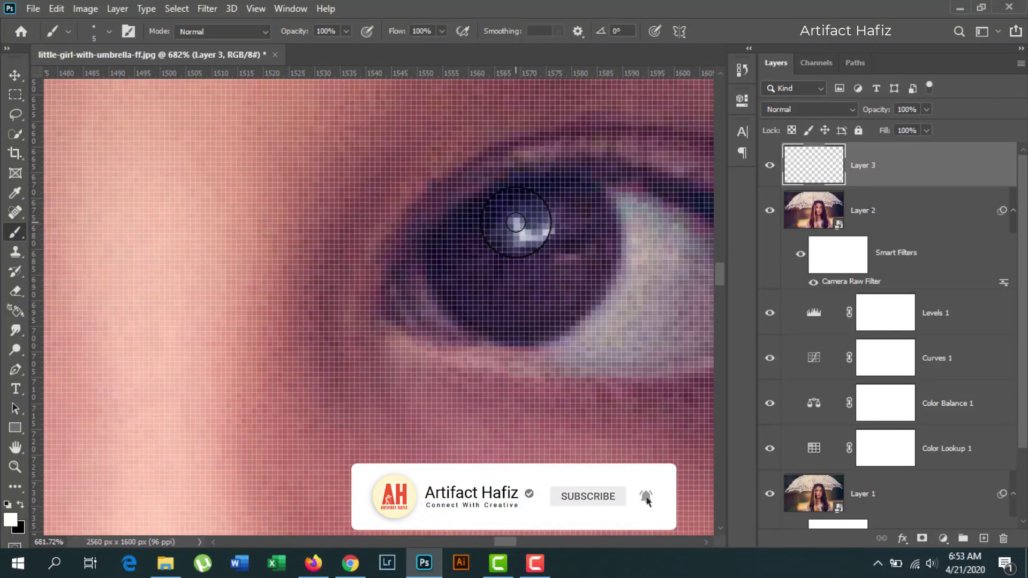
pyautogui.moveTo(516, 222); pyautogui.dragTo(539, 223)
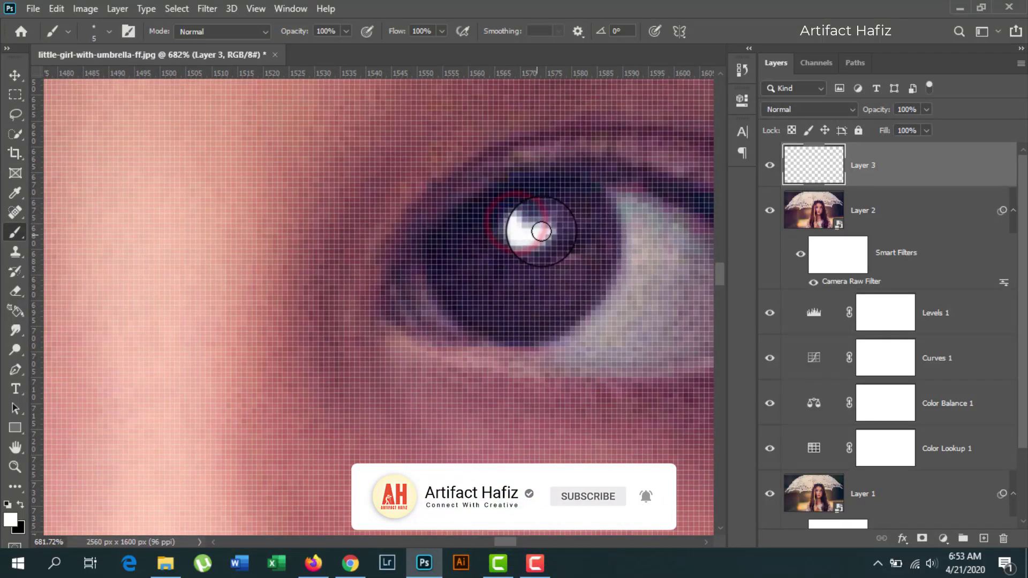
pyautogui.click(556, 258)
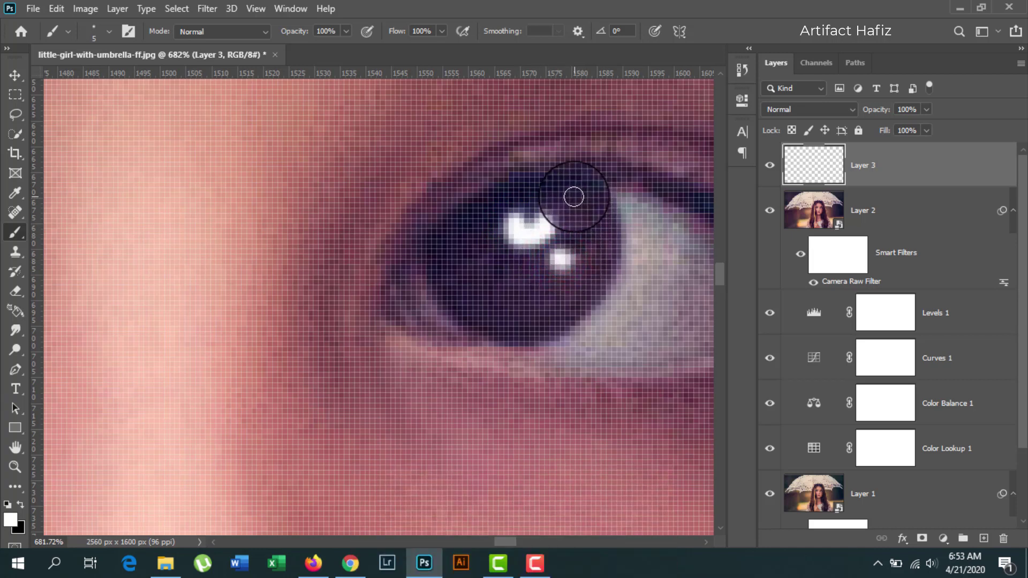
pyautogui.moveTo(465, 225)
pyautogui.mouseDown()
pyautogui.moveTo(492, 286)
pyautogui.moveTo(572, 198)
pyautogui.mouseUp()
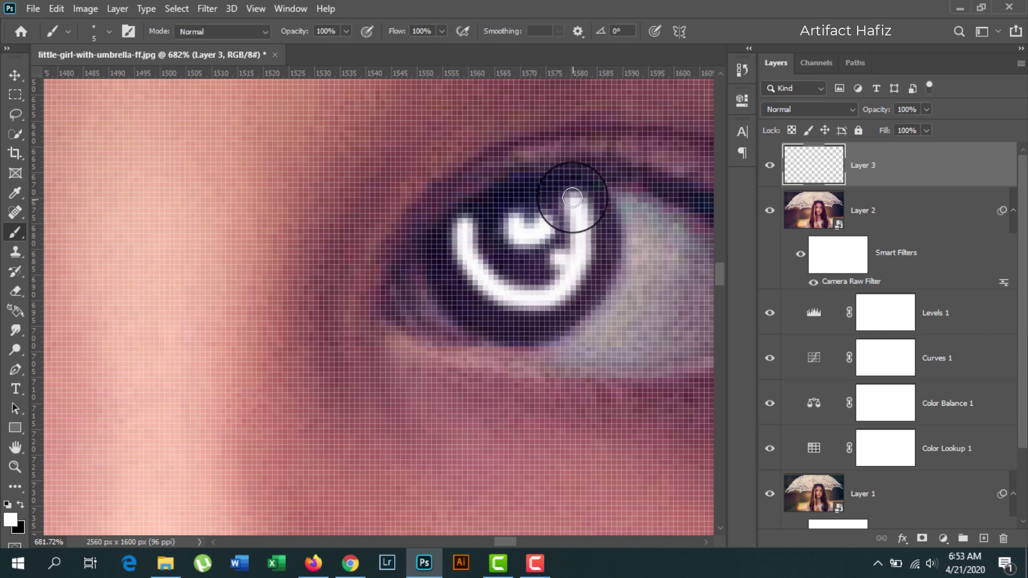
pyautogui.scroll(-5, 570, 195)
pyautogui.scroll(-5, 572, 209)
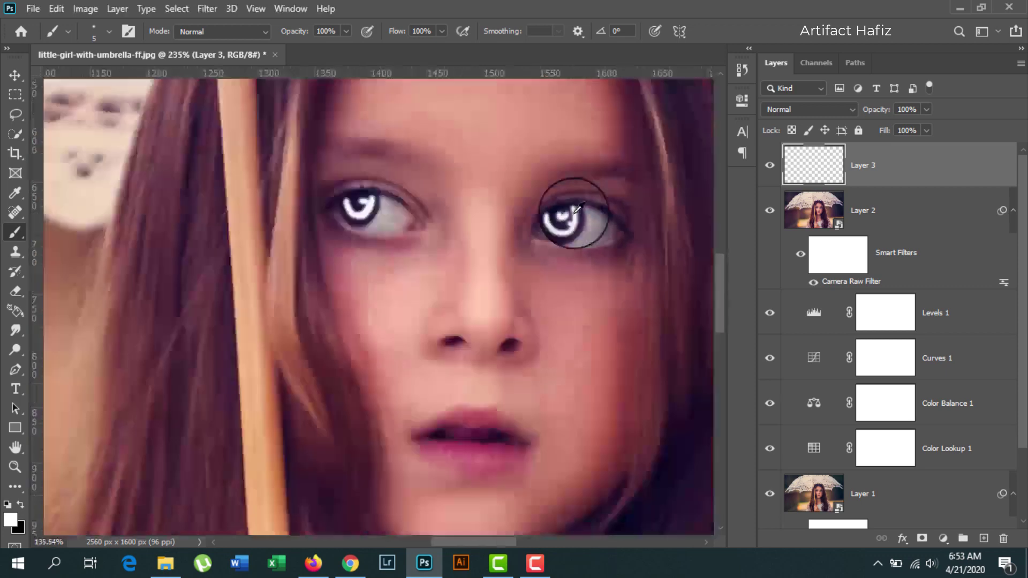
pyautogui.scroll(-1, 581, 207)
pyautogui.scroll(-1, 581, 223)
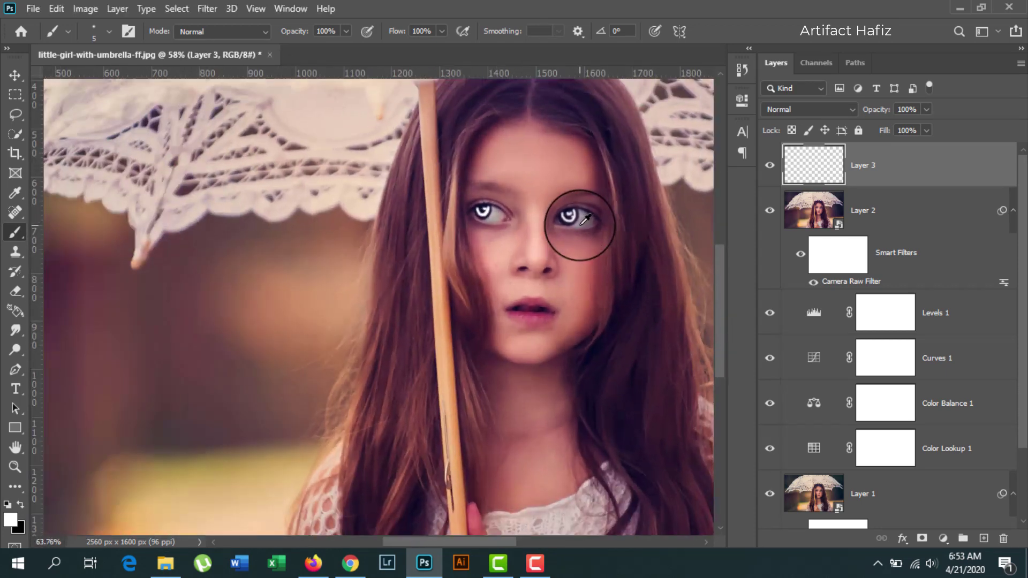
# Set Layer 3's blend mode to Overlay, fit the image to the window, and switch to Rectangular Marquee
pyautogui.click(813, 111)
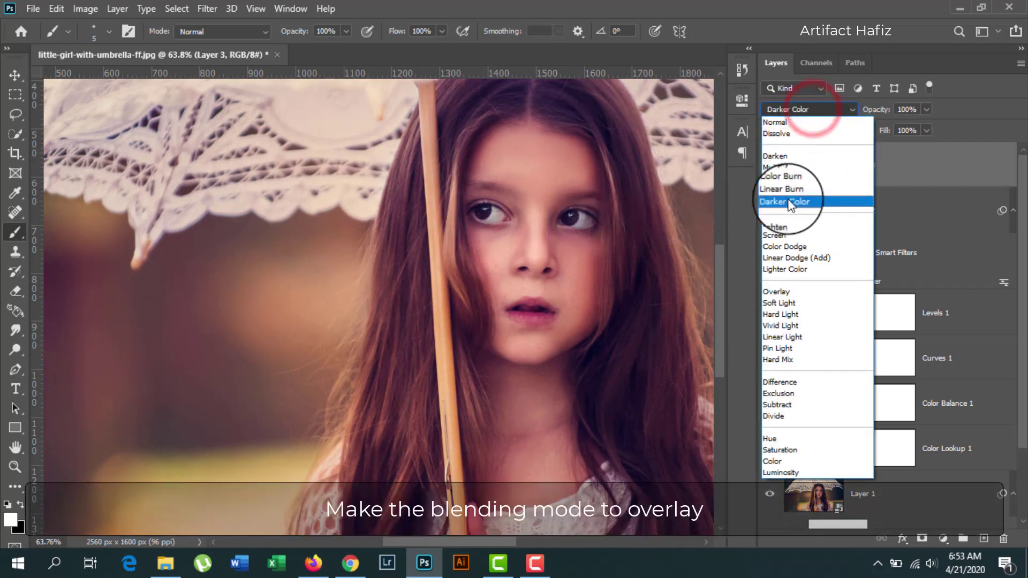
pyautogui.click(779, 290)
pyautogui.hotkey('ctrl', '0')
pyautogui.press('m')
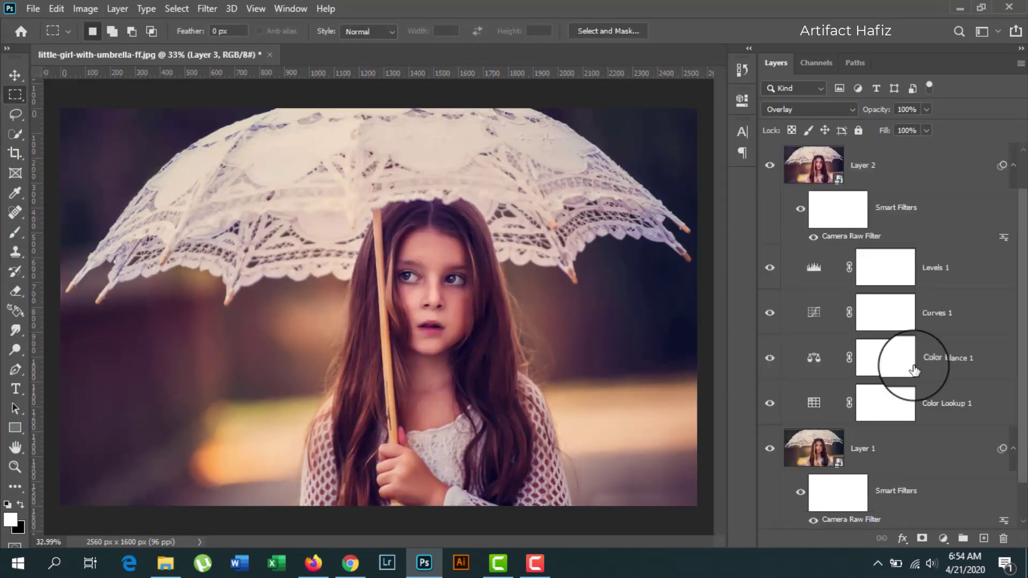
# Toggle the Background-only view twice to compare the original with the graded photo, ending with all layers visible
pyautogui.scroll(-1, 884, 361)
pyautogui.scroll(-1, 814, 470)
pyautogui.keyDown('alt'); pyautogui.click(769, 506); pyautogui.keyUp('alt')
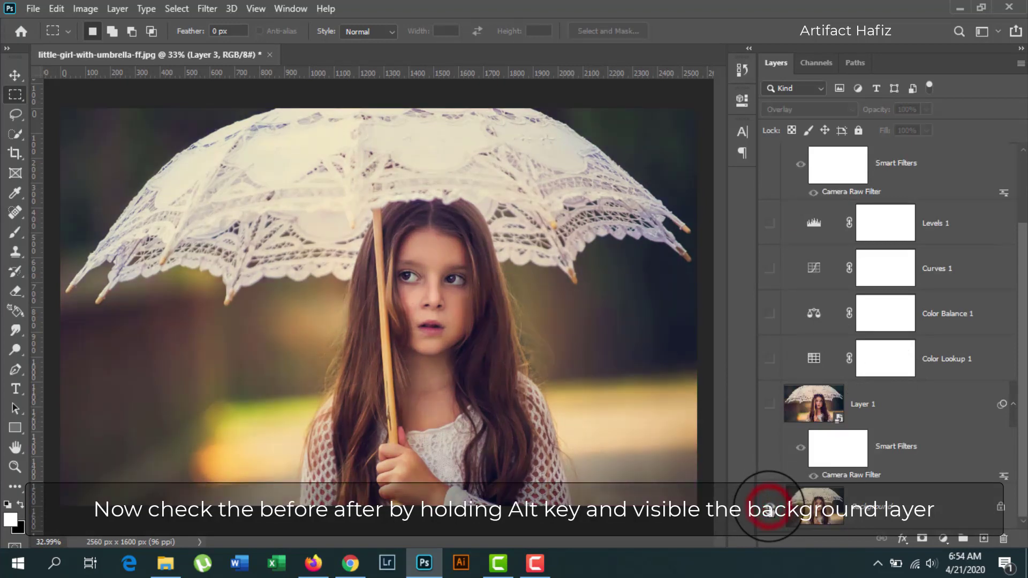
pyautogui.keyDown('alt'); pyautogui.click(769, 506); pyautogui.keyUp('alt')
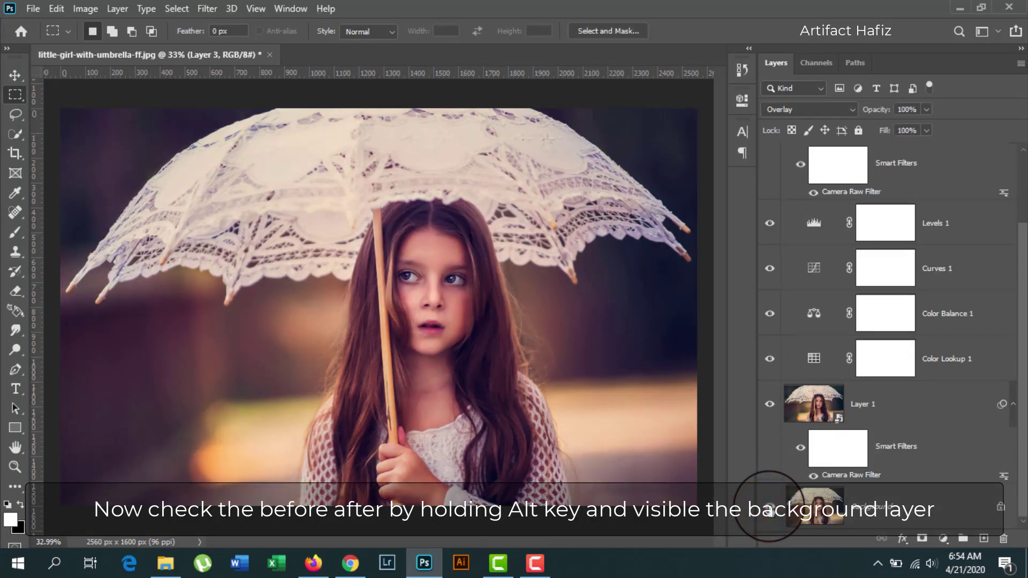
pyautogui.keyDown('alt'); pyautogui.click(768, 507); pyautogui.keyUp('alt')
pyautogui.keyDown('alt'); pyautogui.click(769, 509); pyautogui.keyUp('alt')
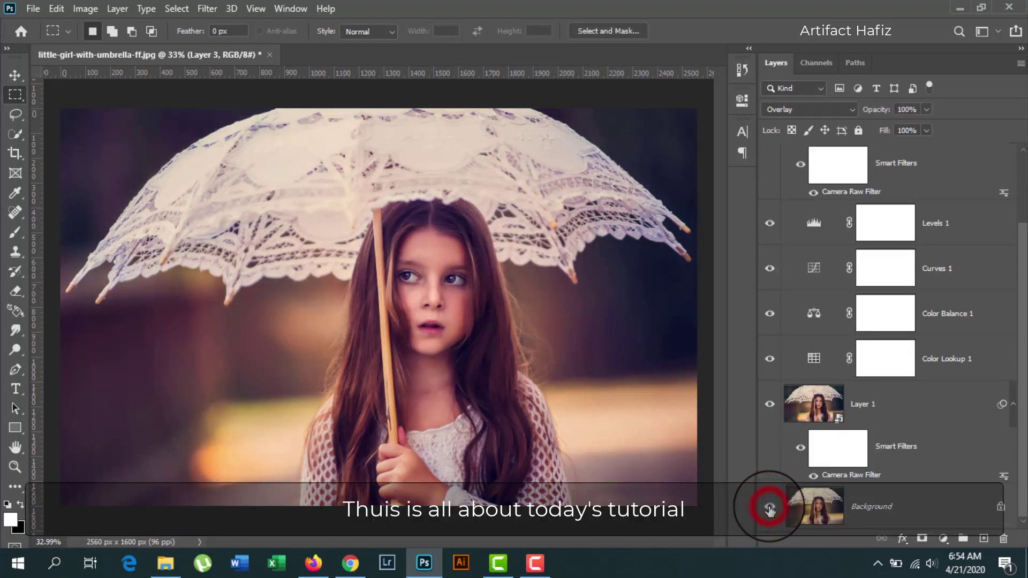
# Bring up Camtasia Recorder from the taskbar to end the screen capture
pyautogui.click(534, 562)
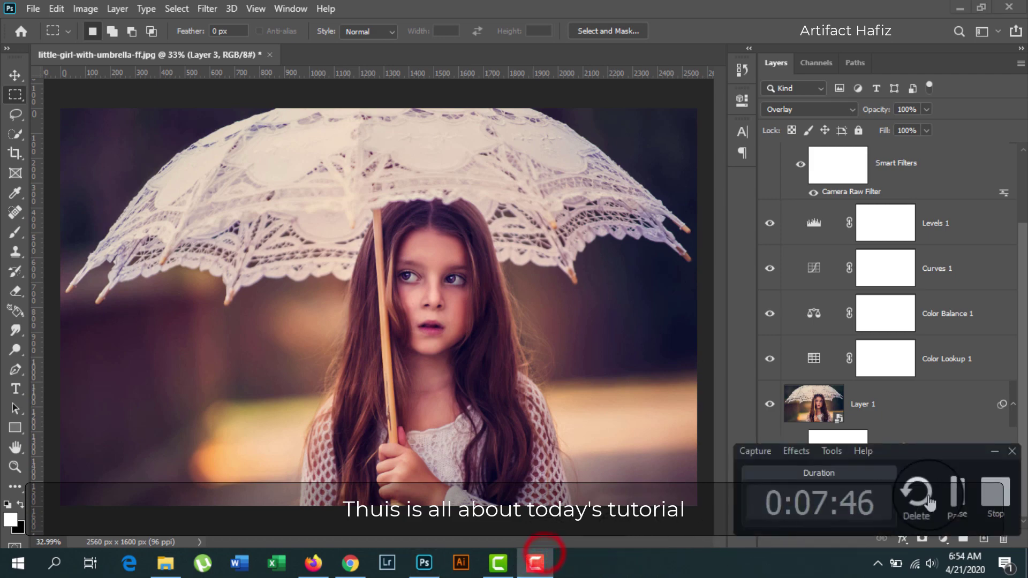